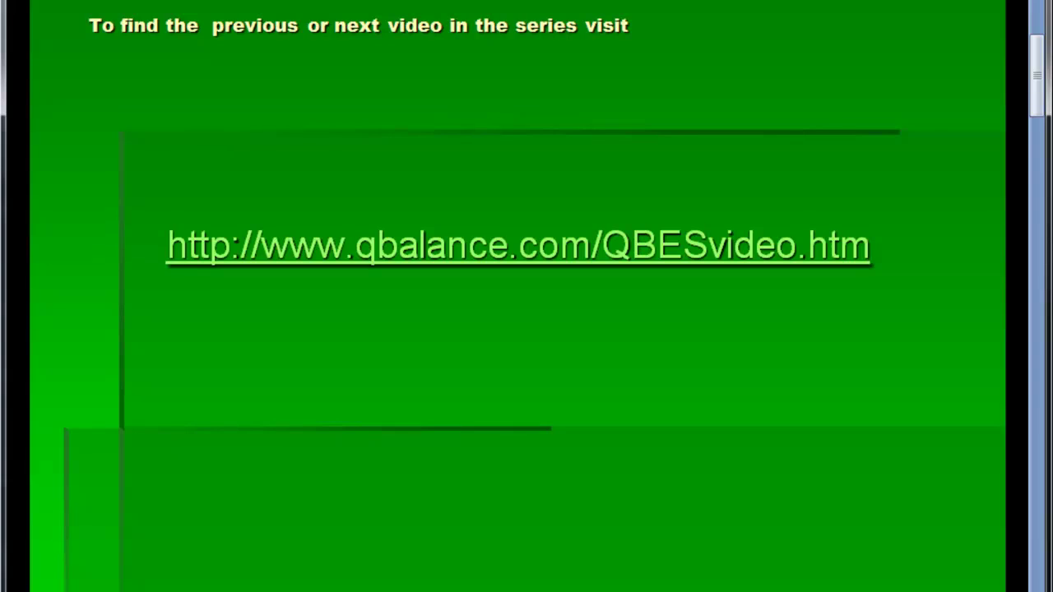
key("Page_Down")
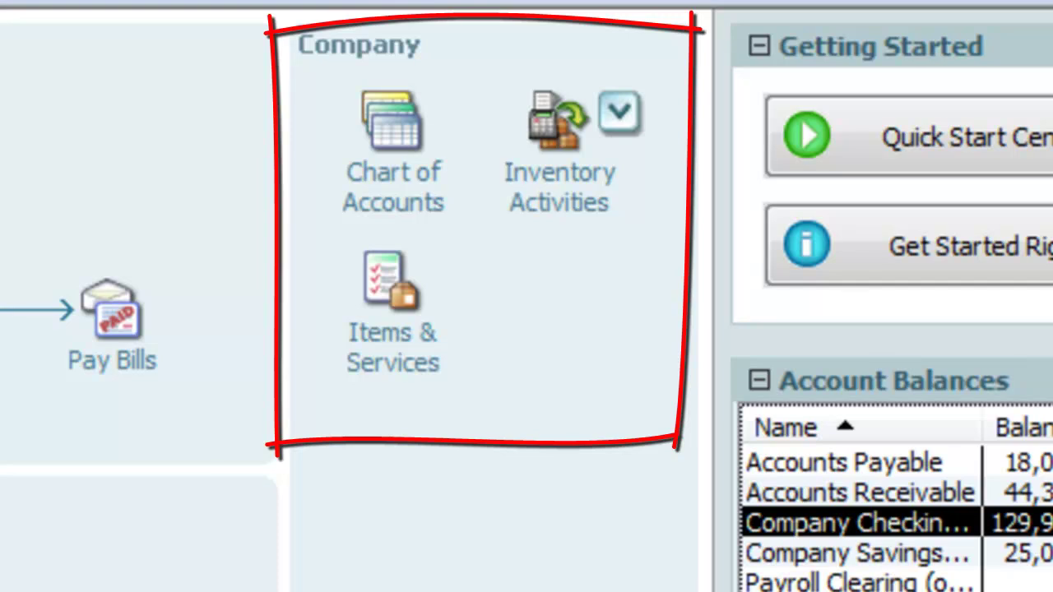
left_click(621, 114)
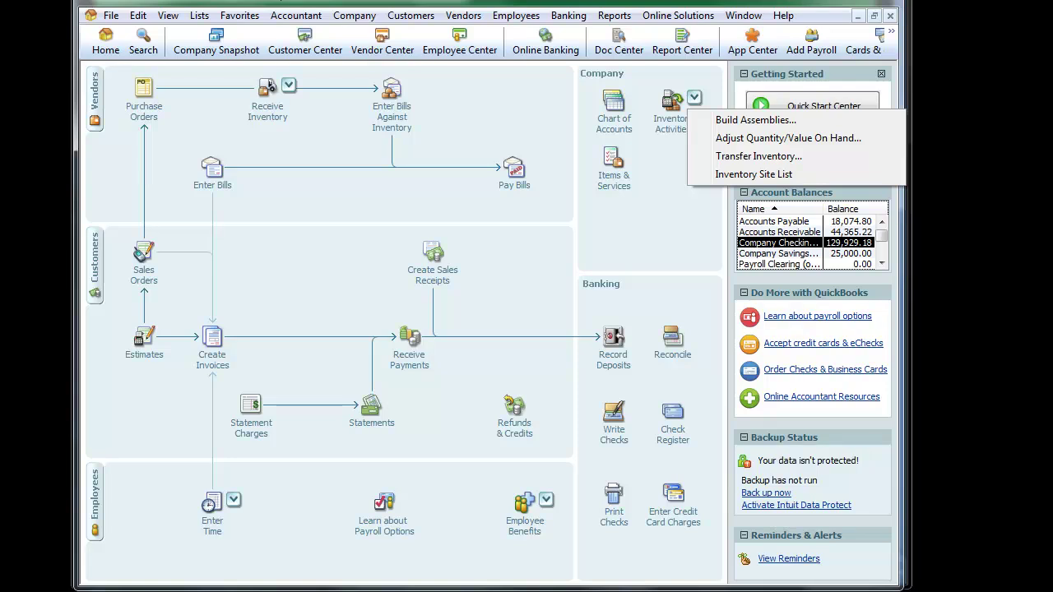
key("Escape")
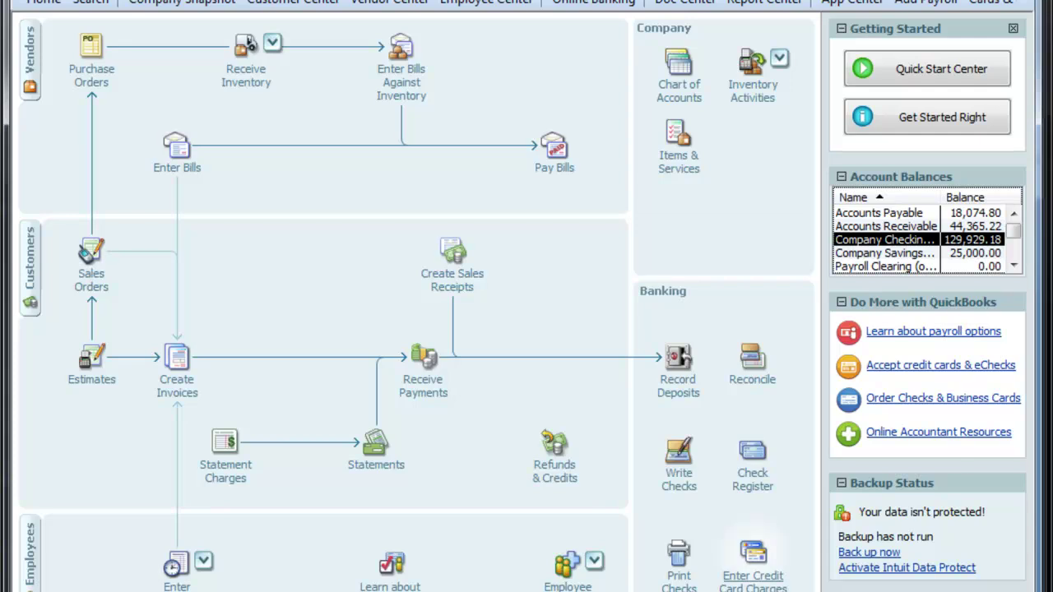
left_click(679, 457)
left_click(753, 576)
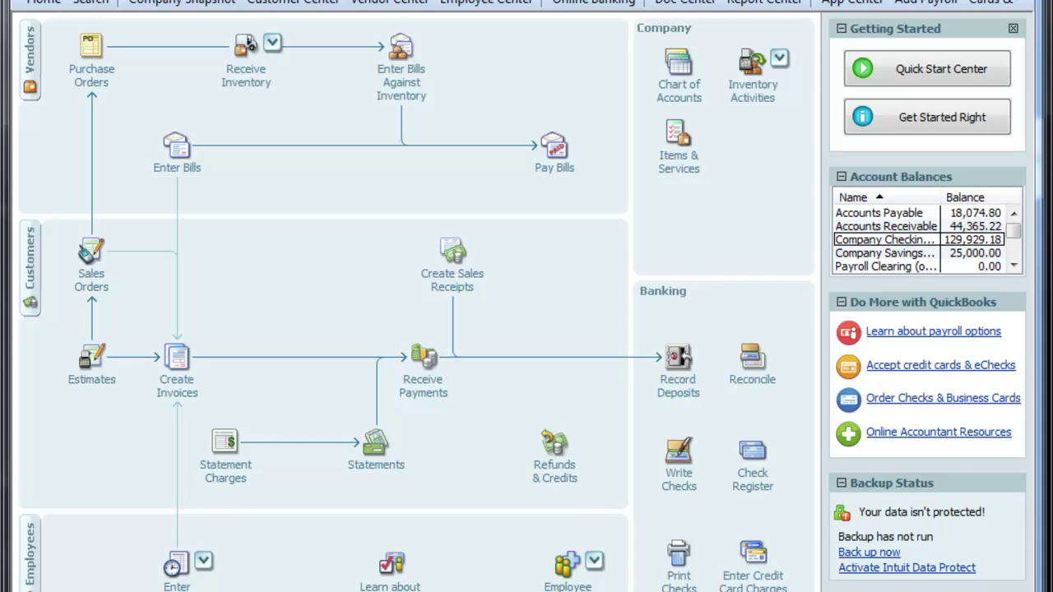
Start a new estimate for the Store #05 job of Baker's Professional Lighting
left_click(91, 358)
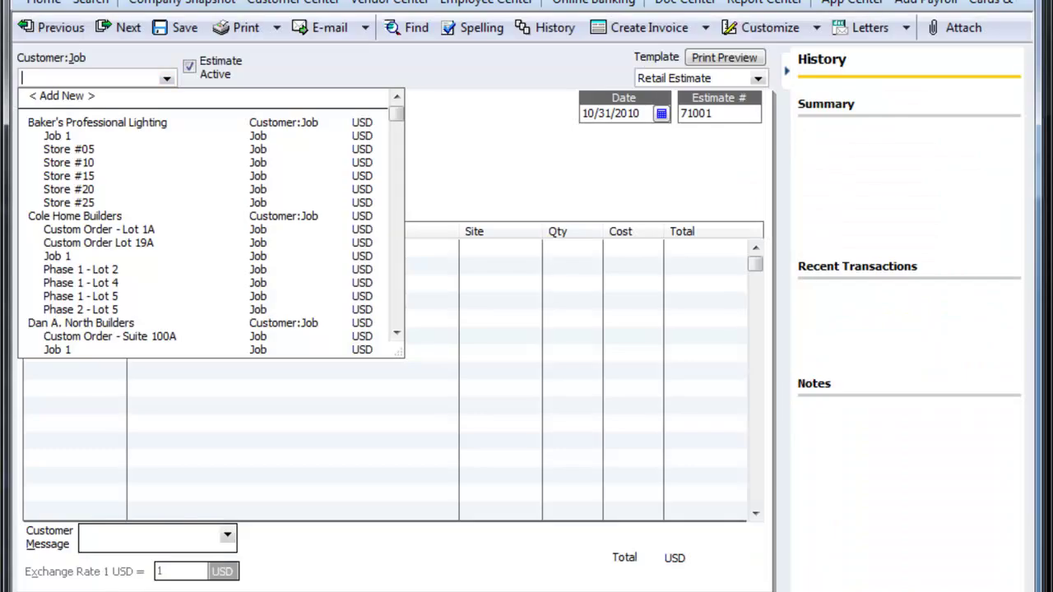
left_click(69, 163)
left_click_drag(715, 114, 680, 113)
left_click(69, 248)
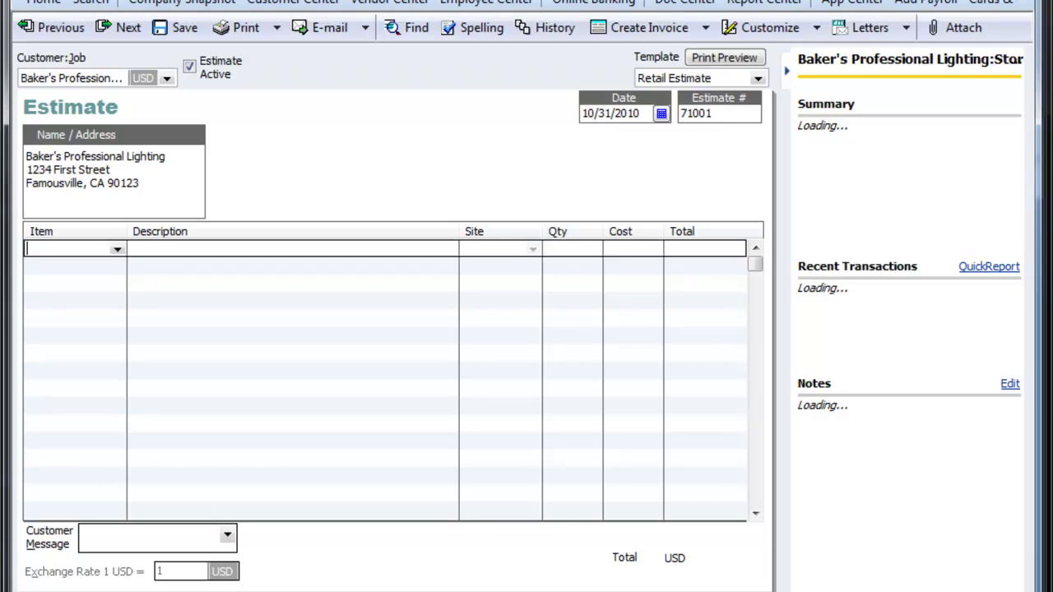
Add inventory item 5029-03-55 (Brushed Nickel with Opal Glass) to the estimate, with site WH1 and quantity 150
left_click(117, 248)
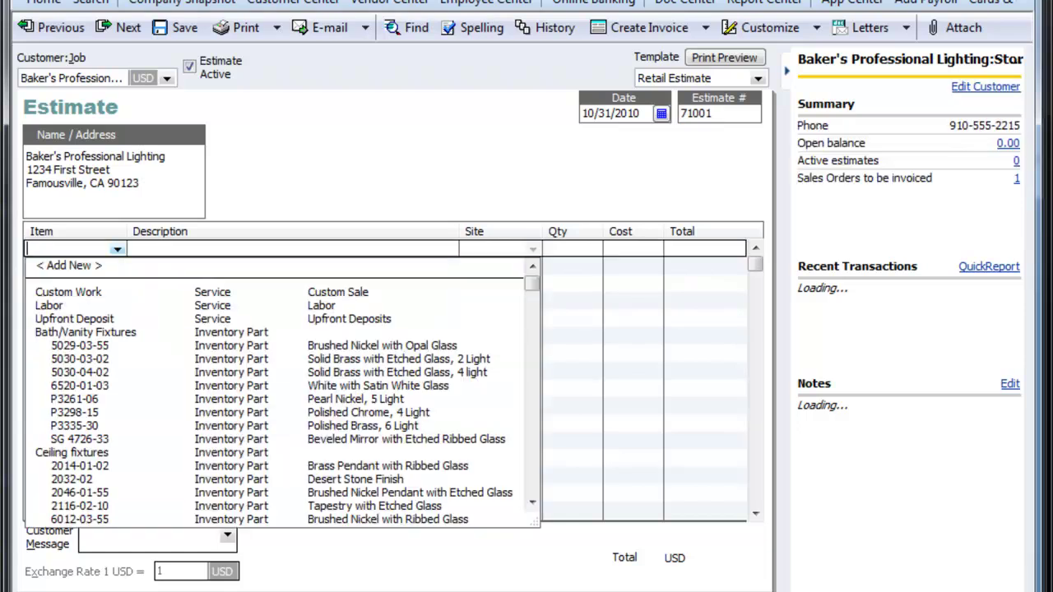
left_click(80, 345)
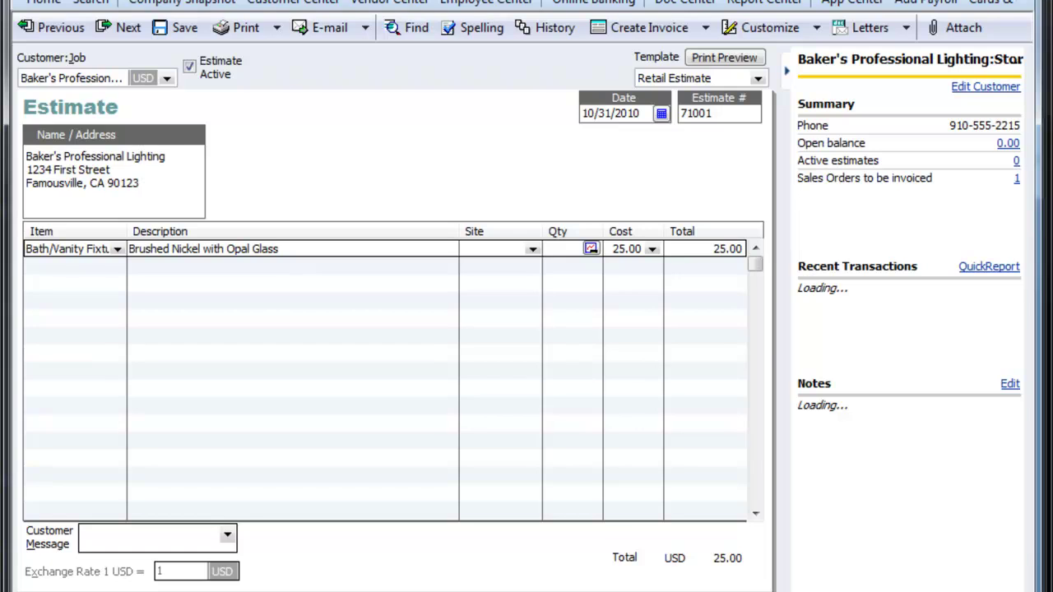
left_click_drag(128, 231, 195, 231)
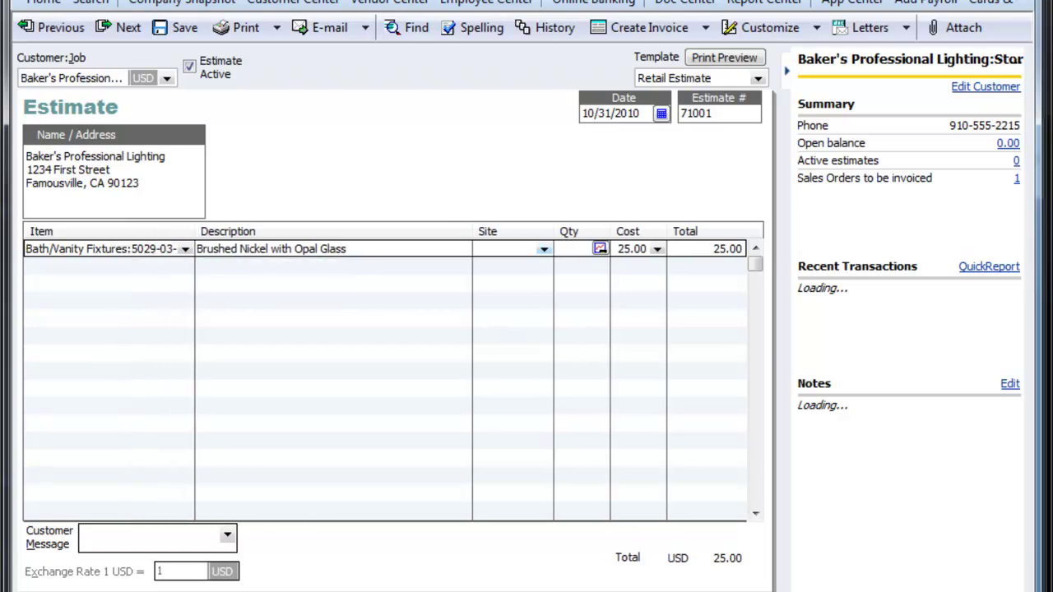
left_click(543, 249)
left_click(510, 305)
key("Tab")
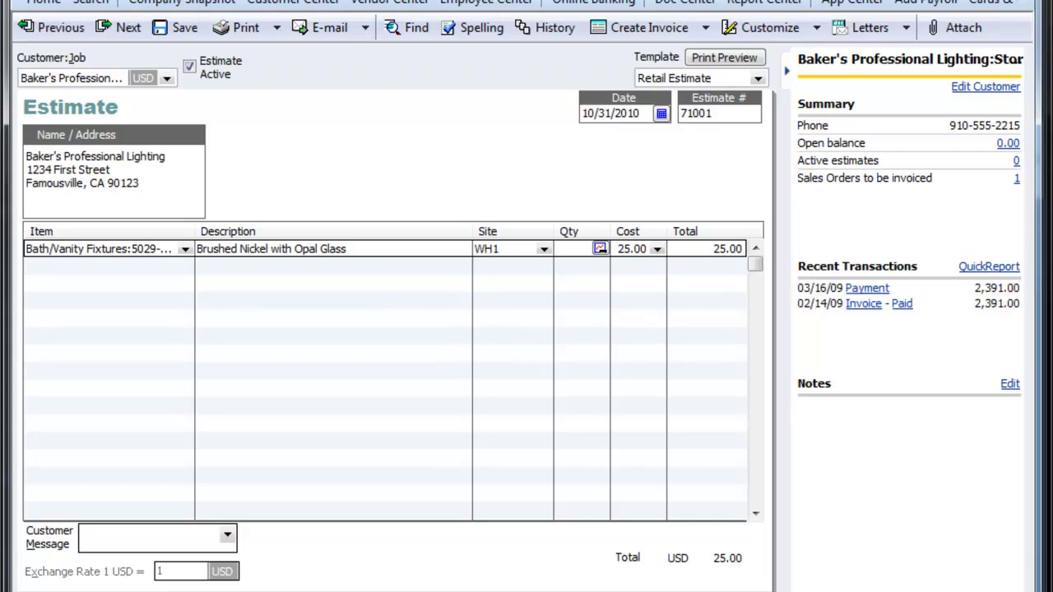
type("150")
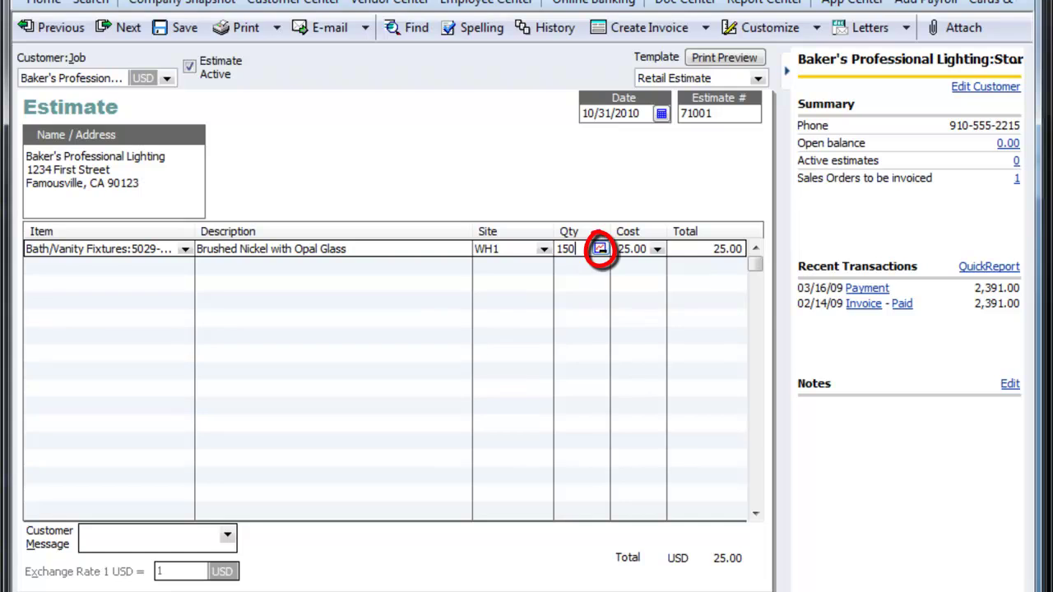
Check the fixture's available quantity at sites WH2 and WH1 from the estimate line, and return to the estimate
left_click(599, 248)
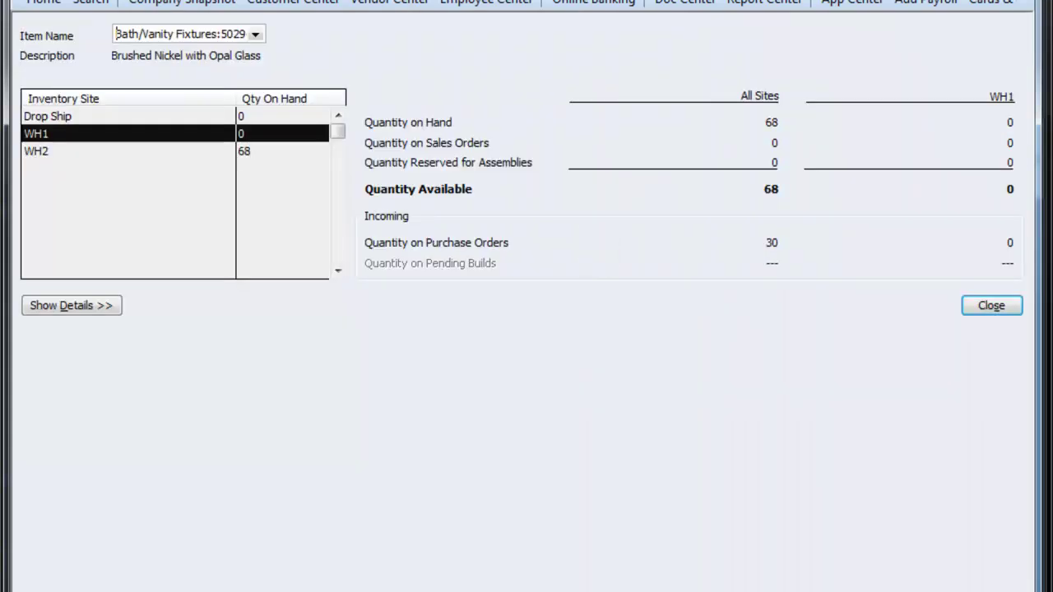
left_click(175, 152)
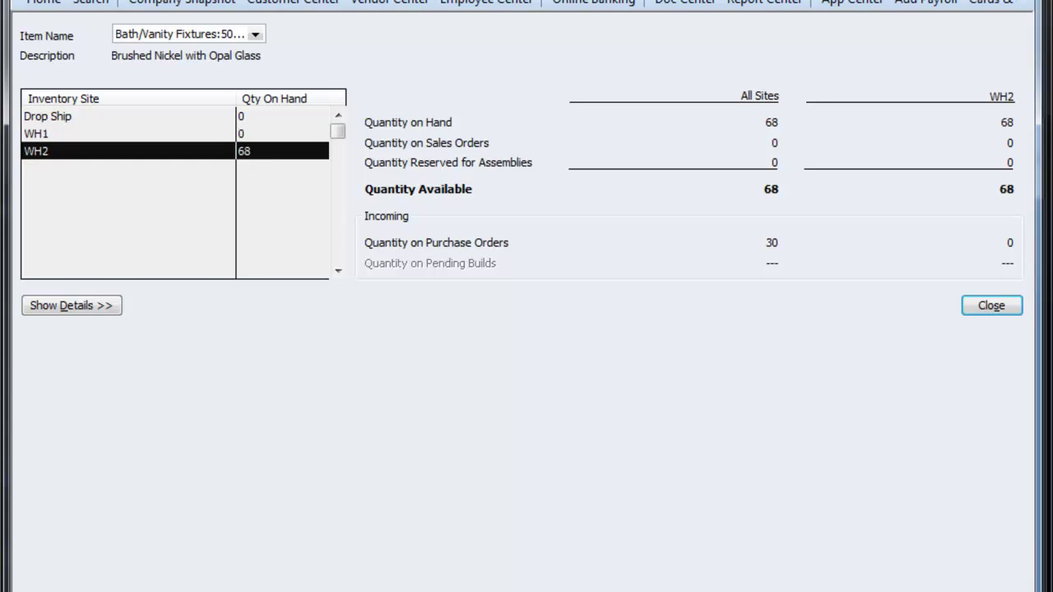
left_click(174, 133)
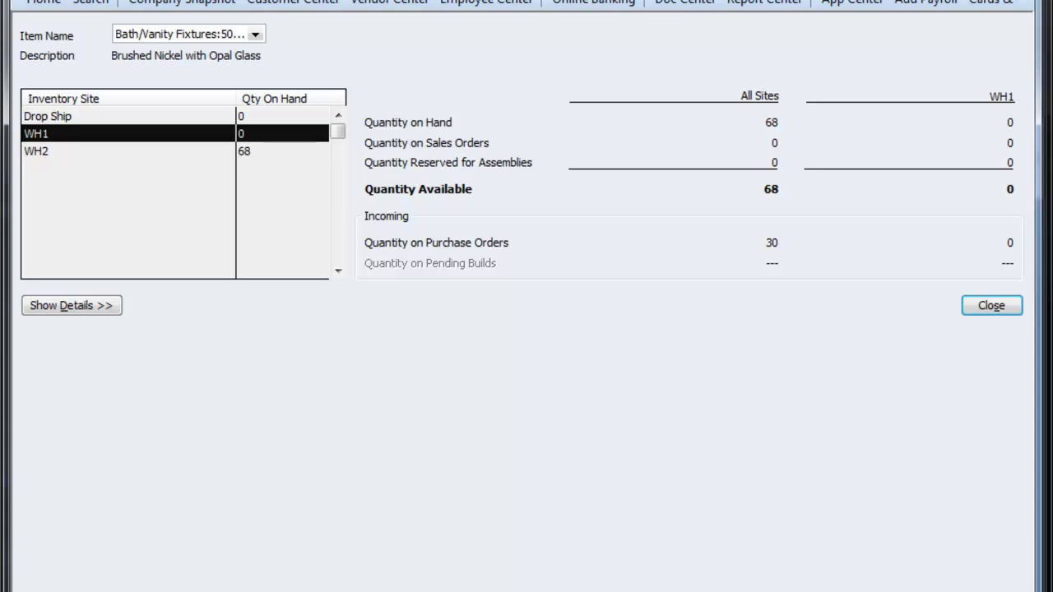
left_click(993, 305)
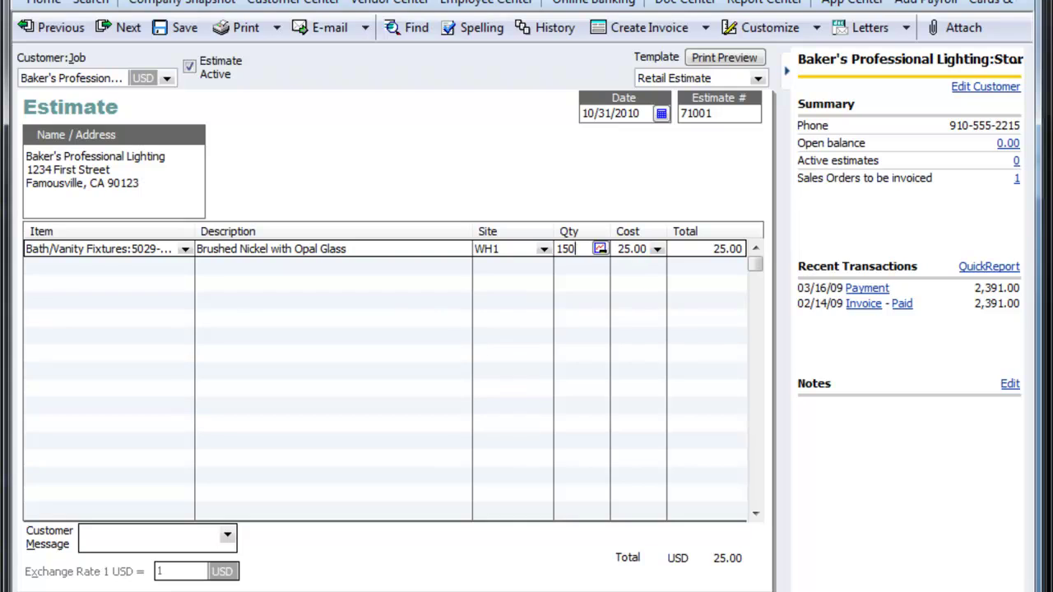
key("Tab")
key("Tab")
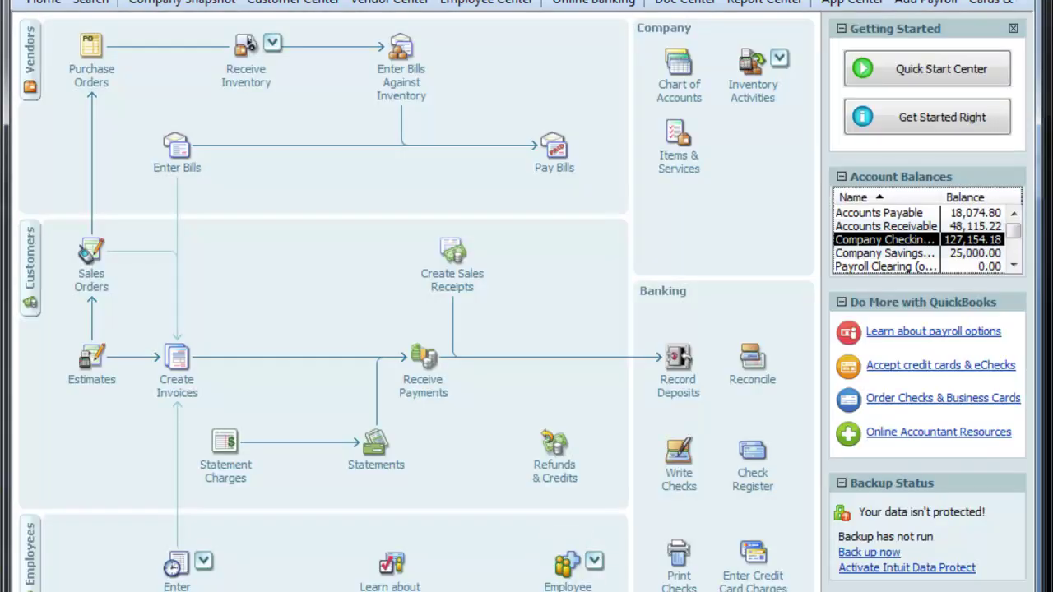
Reopen the previous estimate for Baker's Professional Lighting and create a sales order from it
left_click(91, 361)
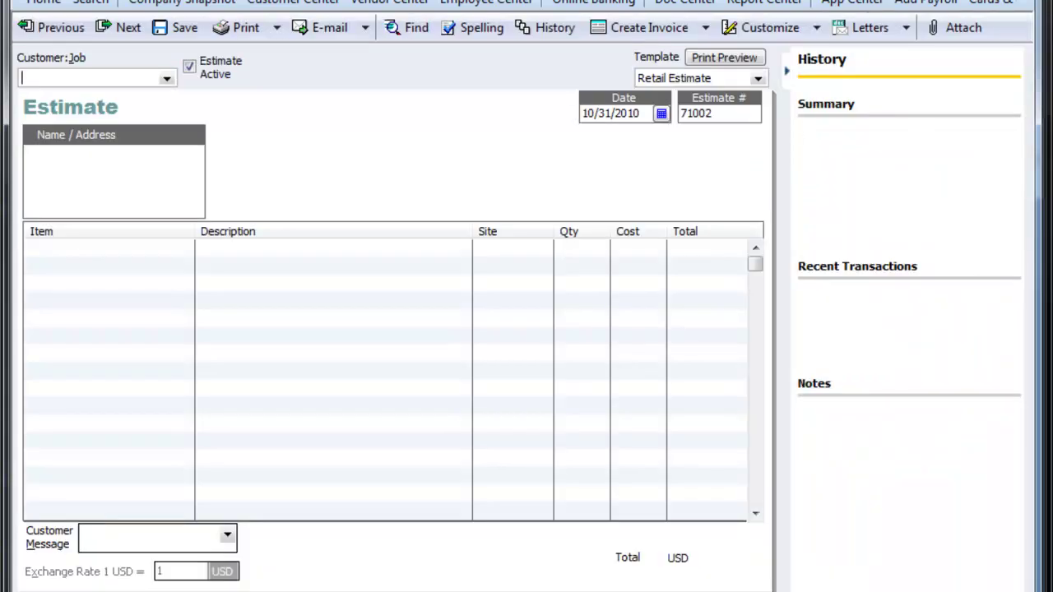
left_click(54, 27)
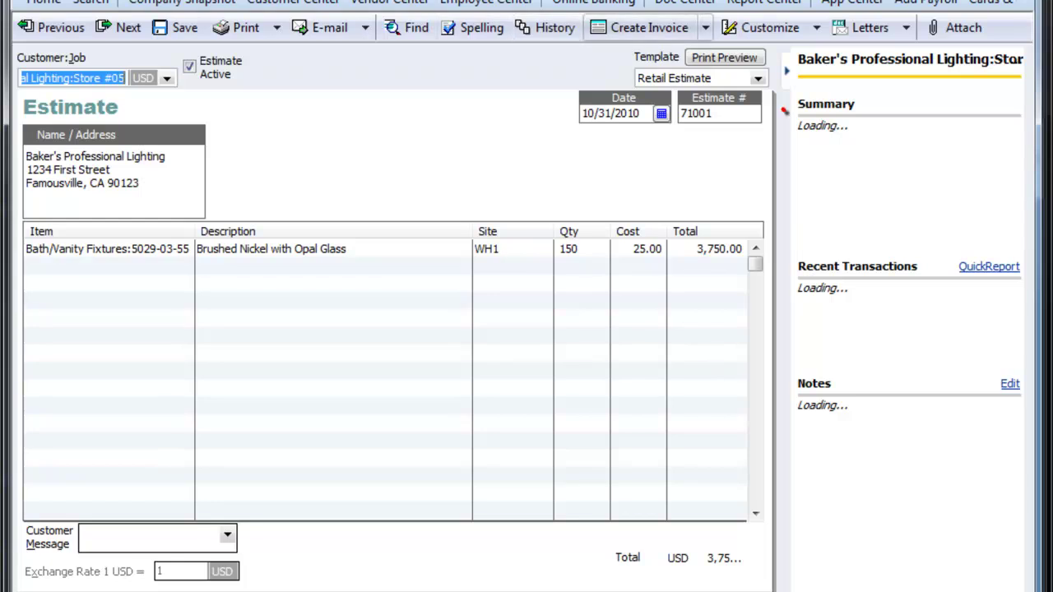
left_click(706, 28)
left_click(650, 80)
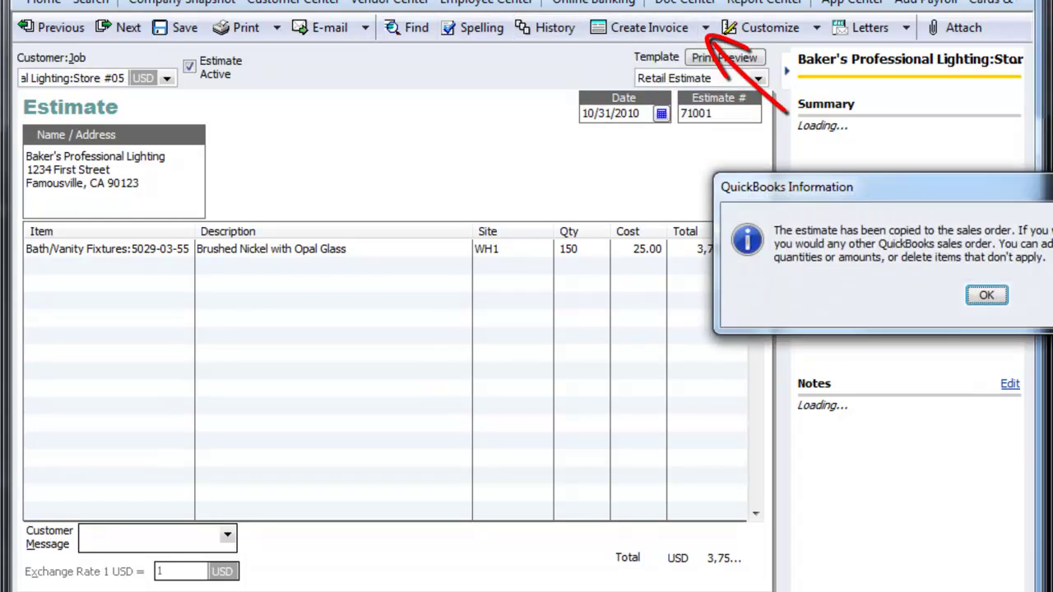
left_click(986, 295)
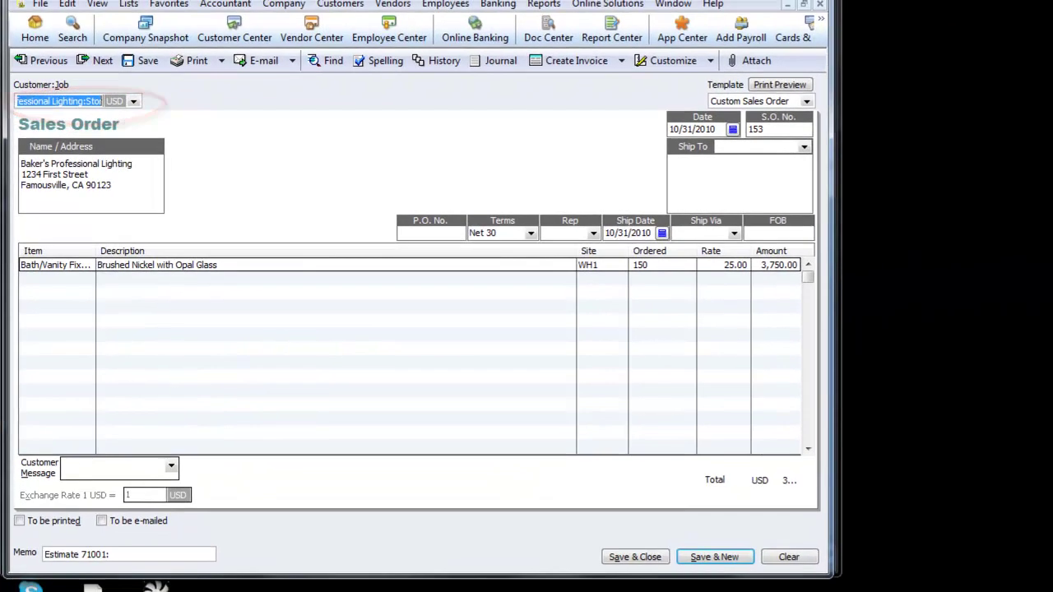
Create a purchase order from the sales order for all allowed items
double_click(801, 283)
left_click(621, 61)
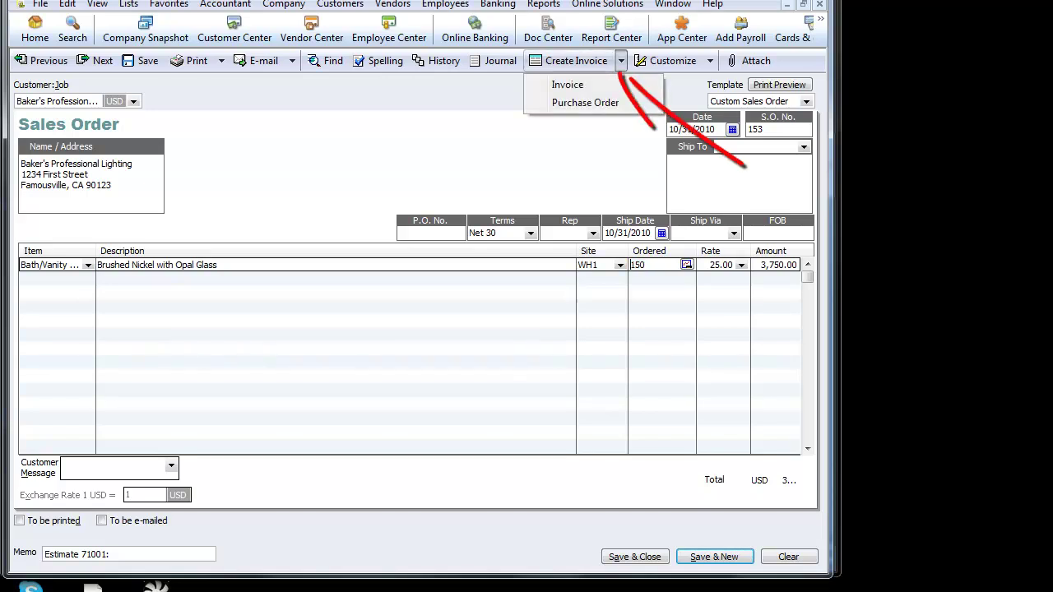
left_click(585, 102)
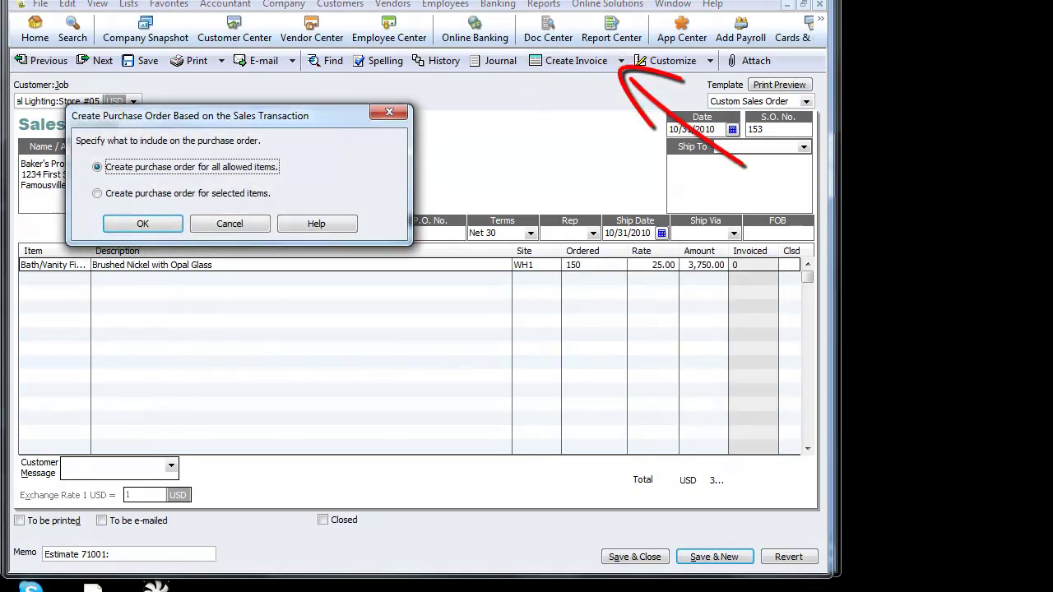
left_click_drag(191, 116, 228, 155)
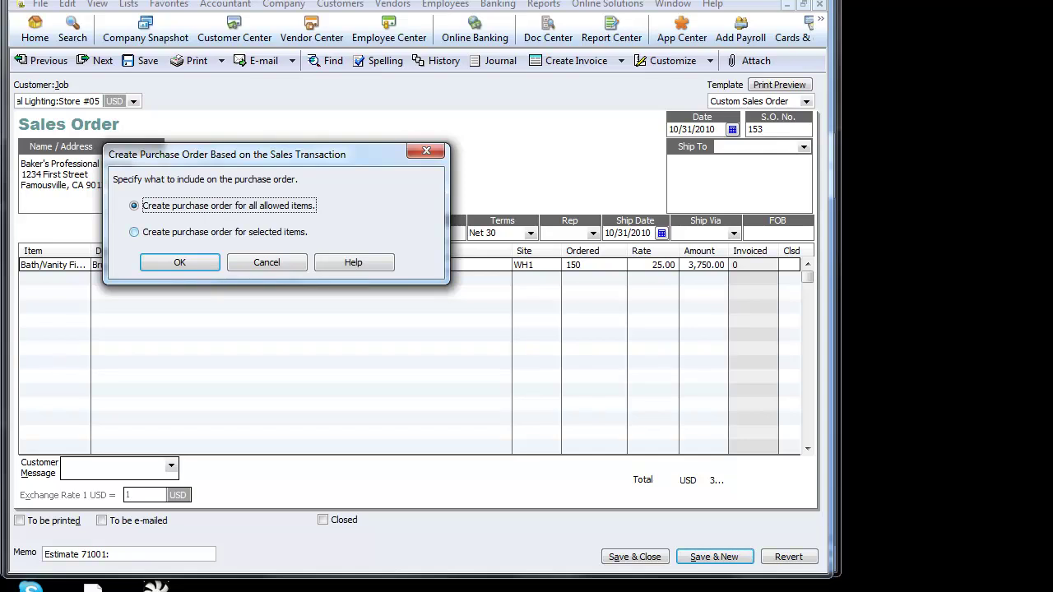
key("Return")
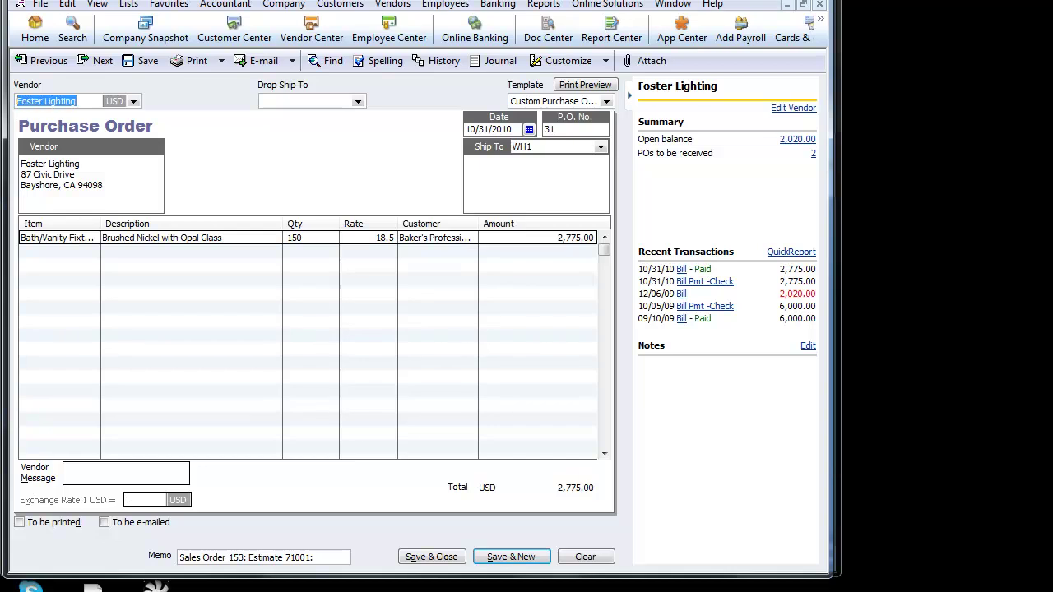
Review the purchase order line's full item name, quantity and rate, and save and close the order
left_click_drag(101, 224, 143, 224)
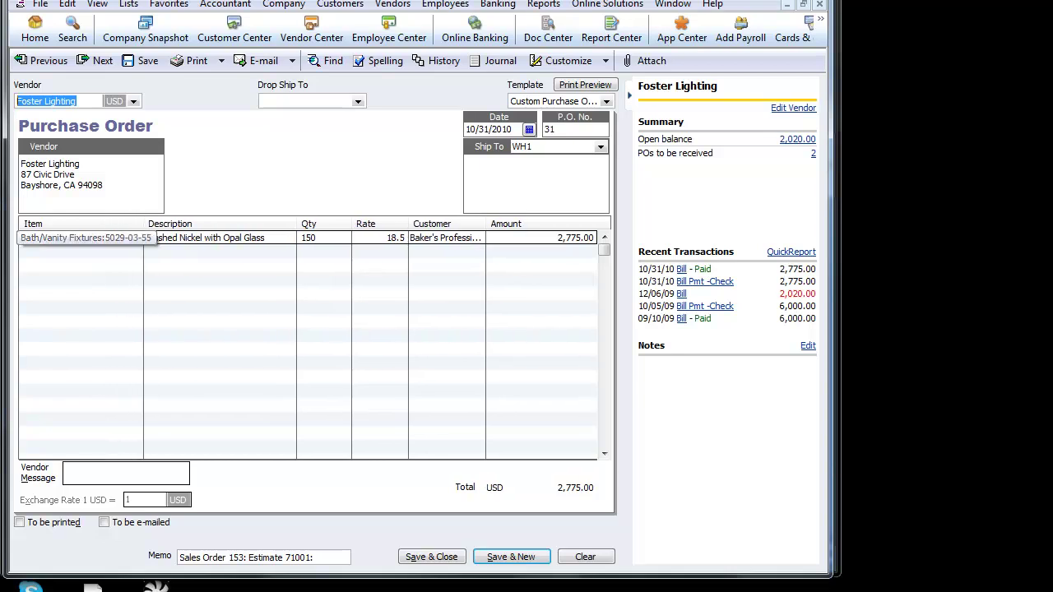
left_click_drag(299, 237, 315, 238)
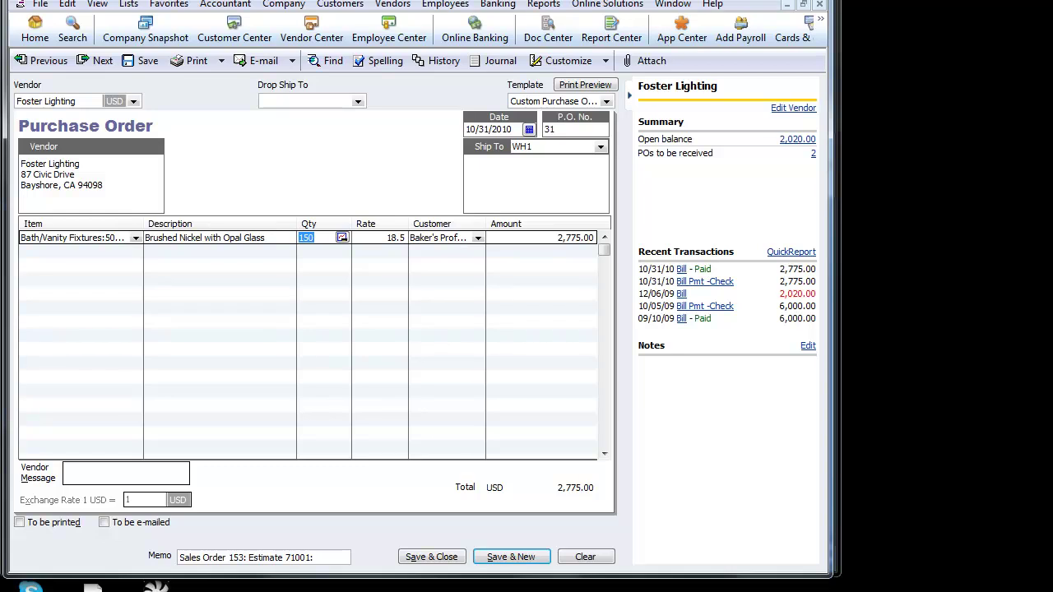
key("Tab")
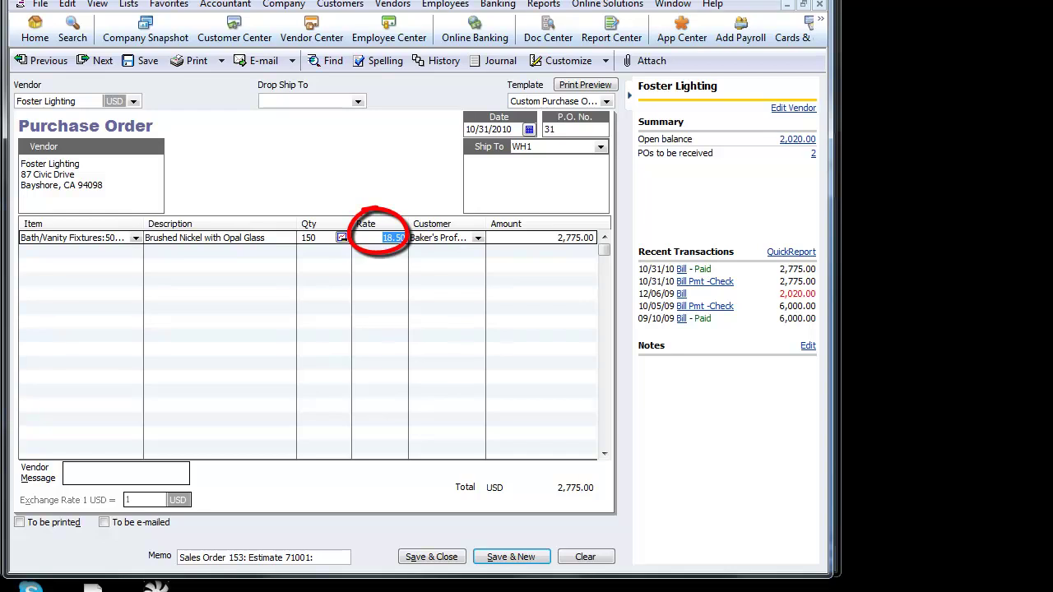
left_click(432, 557)
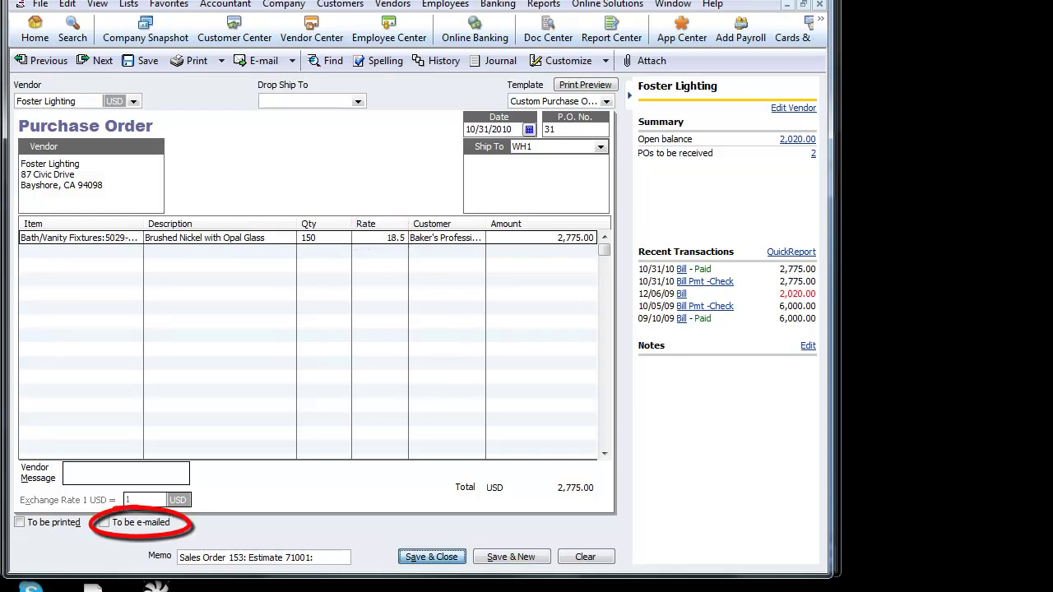
left_click(103, 522)
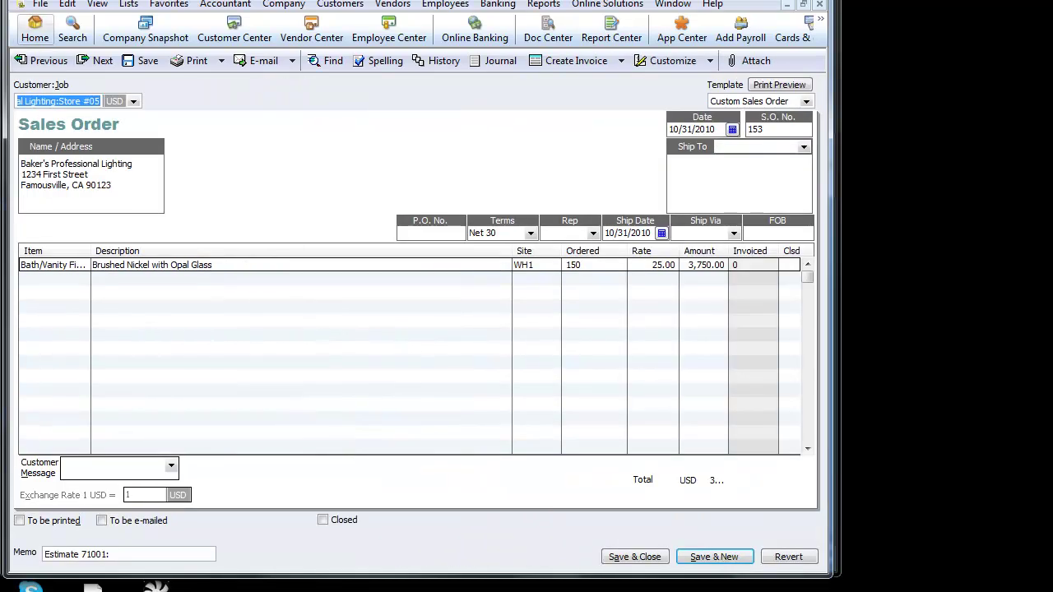
Return to the home page and start receiving inventory with a bill
left_click(35, 29)
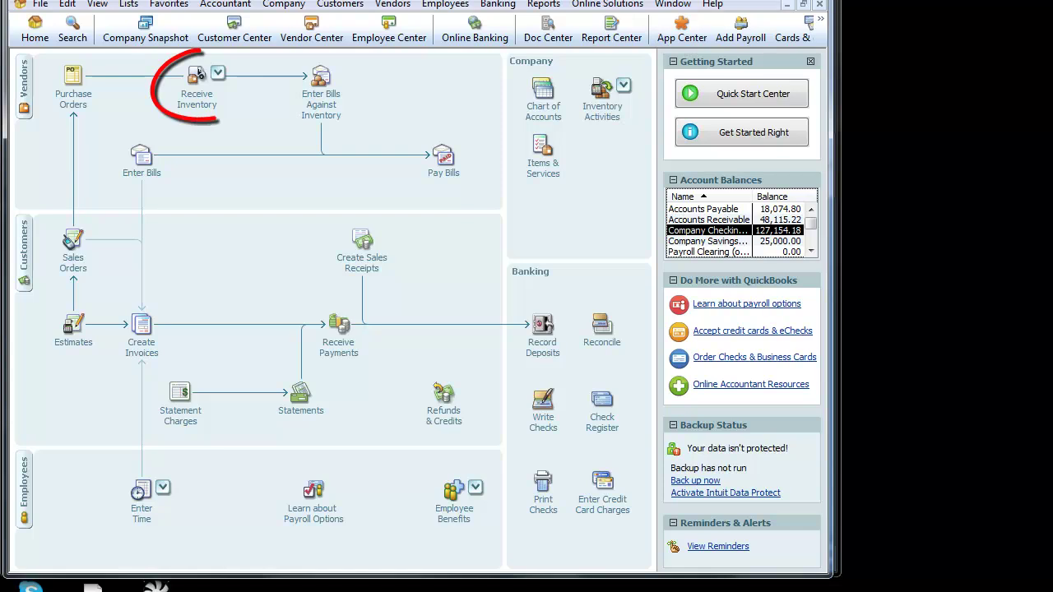
left_click(197, 92)
left_click(284, 97)
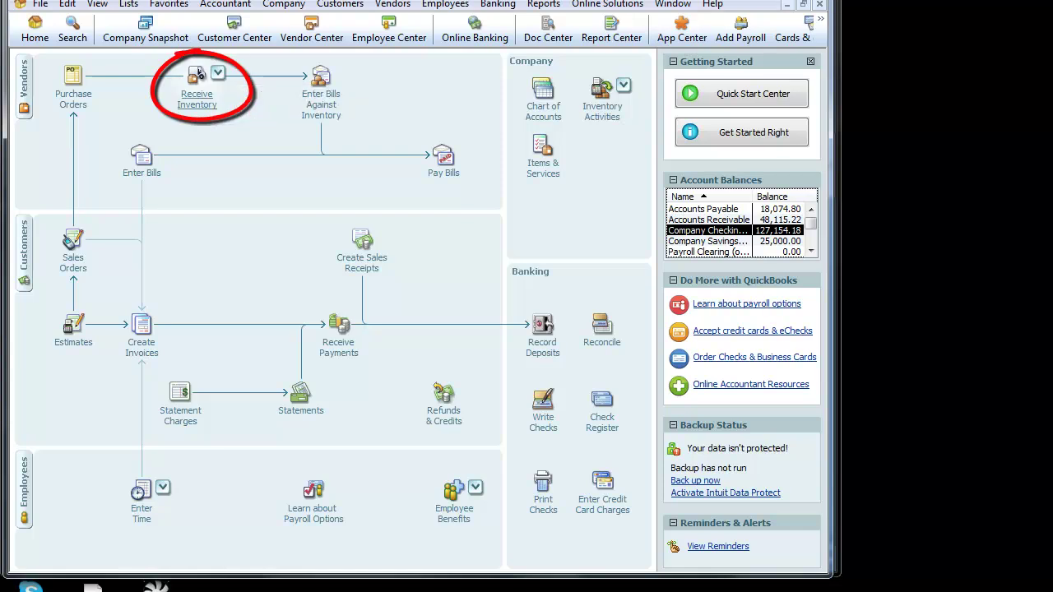
left_click(200, 74)
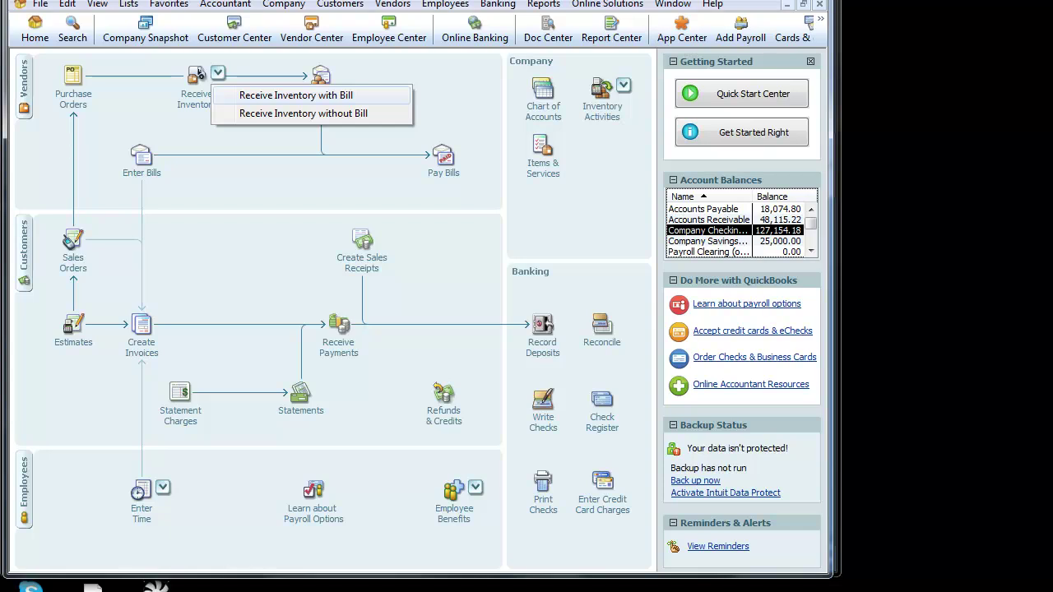
left_click(296, 95)
Choose Foster Lighting as the vendor on the new bill for received inventory
left_click(249, 128)
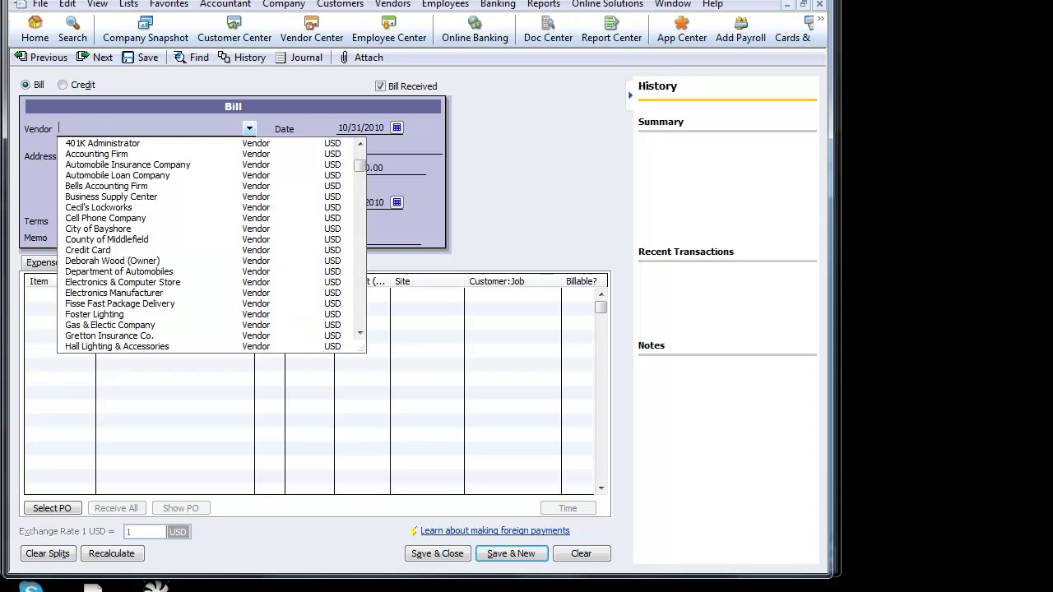
type("Fis")
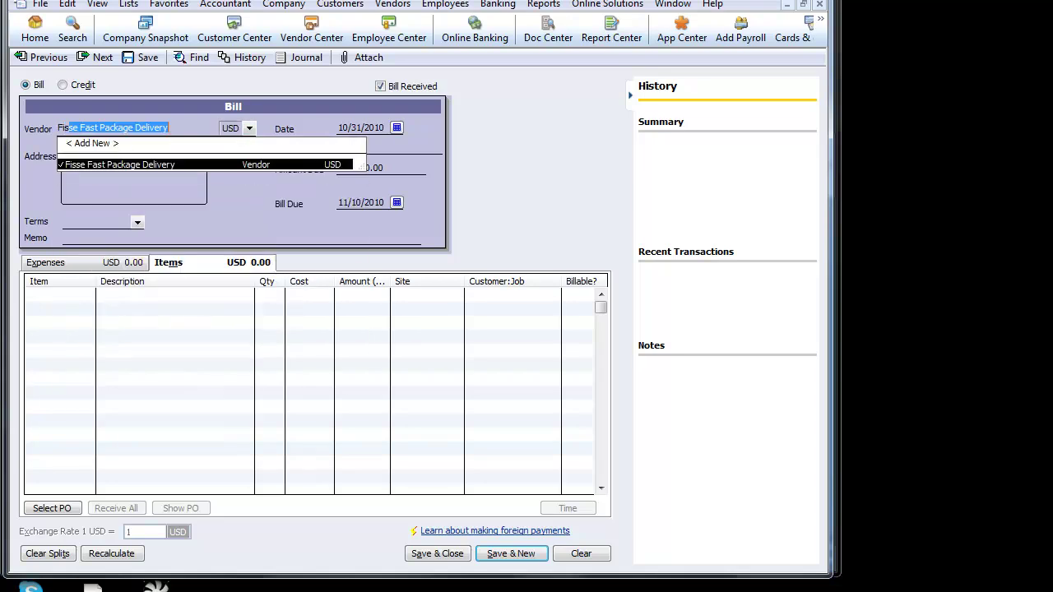
key("BackSpace")
key("BackSpace")
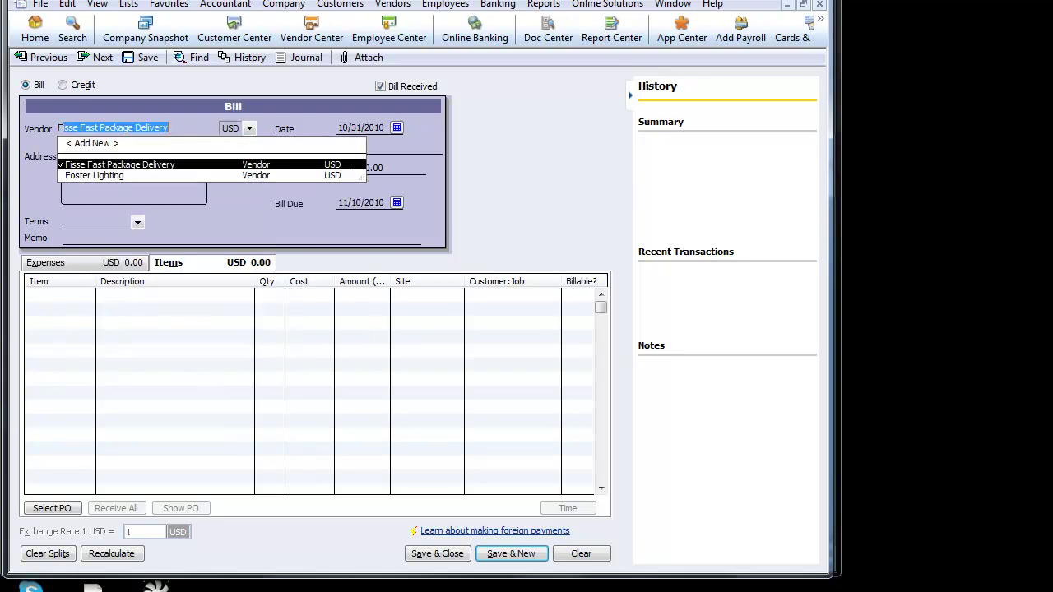
type("oster Lighting")
key("Tab")
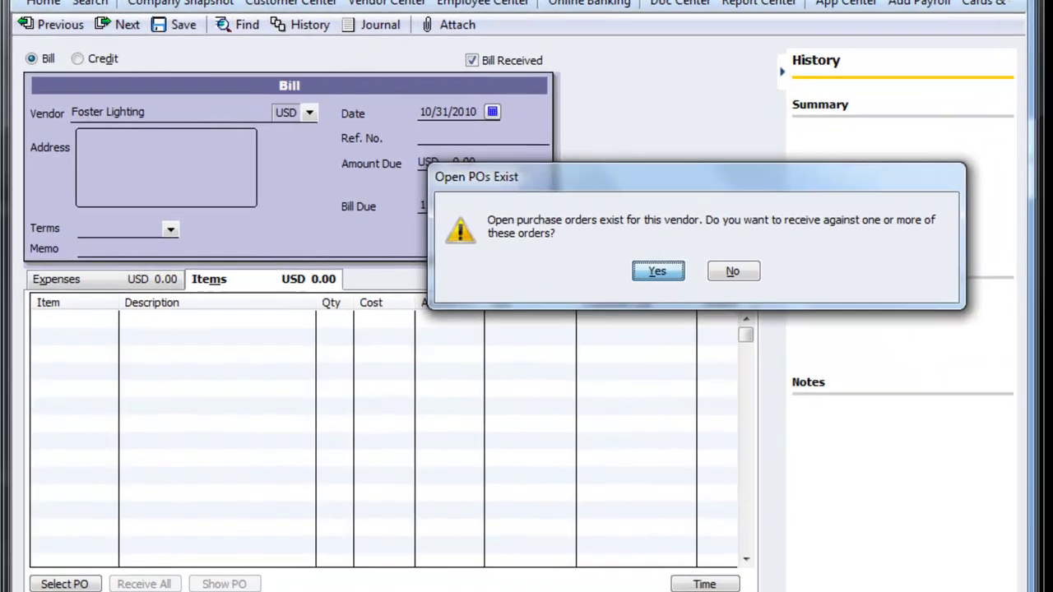
Agree to receive against the vendor's open orders and pick the purchase order dated 10/31/2010
key("Return")
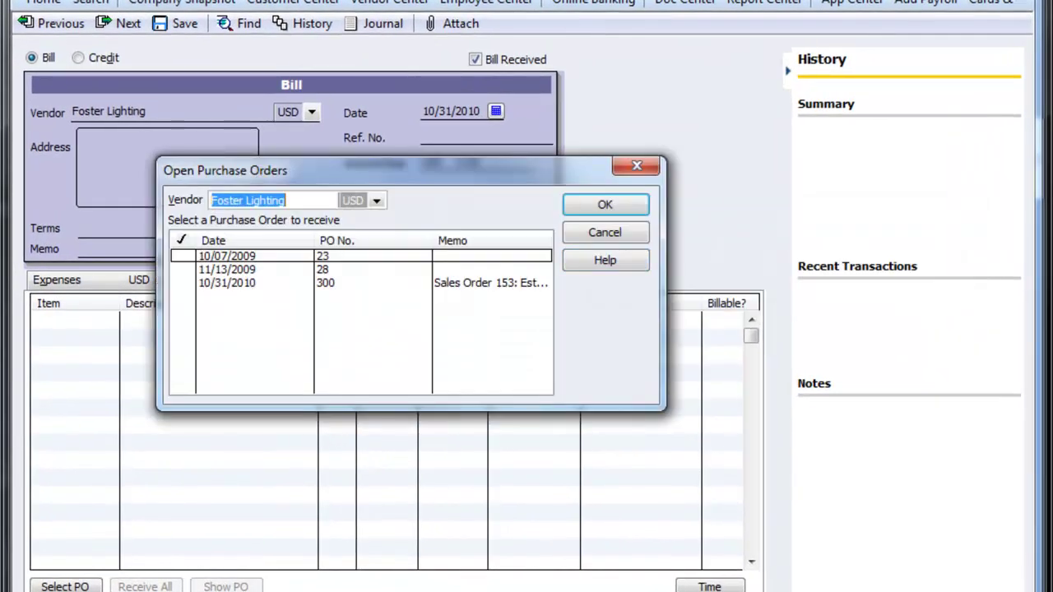
left_click(183, 283)
left_click(606, 205)
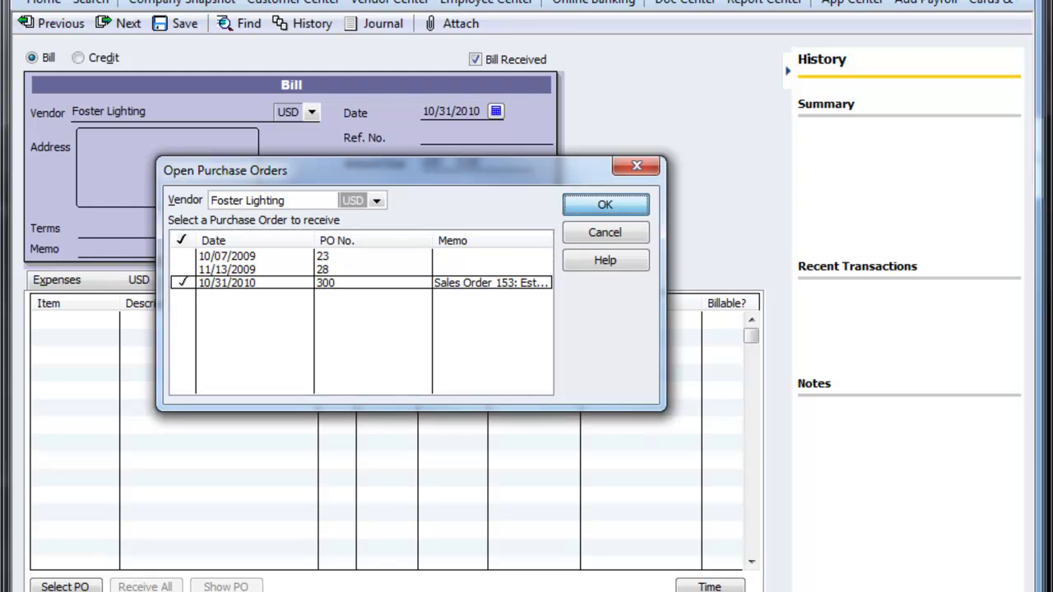
key("Return")
key("Tab")
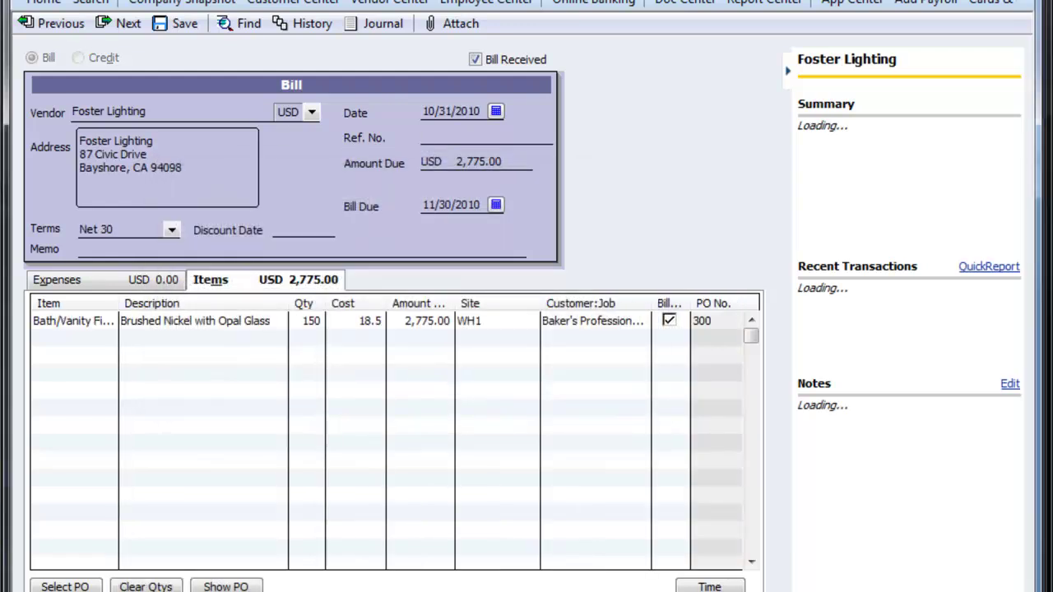
Enter 25698 as the bill's reference number
type("25698")
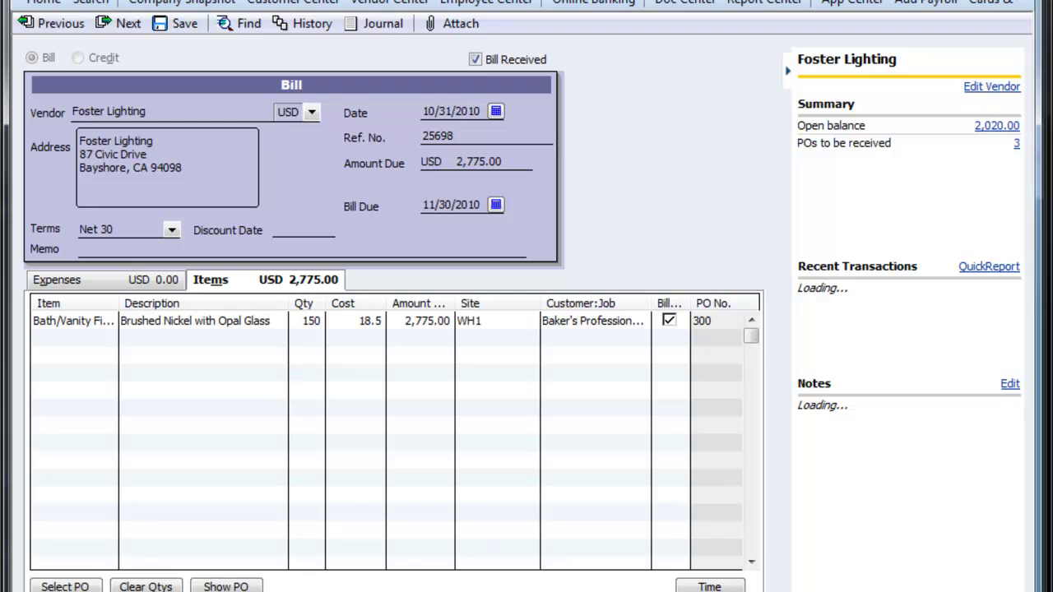
key("Return")
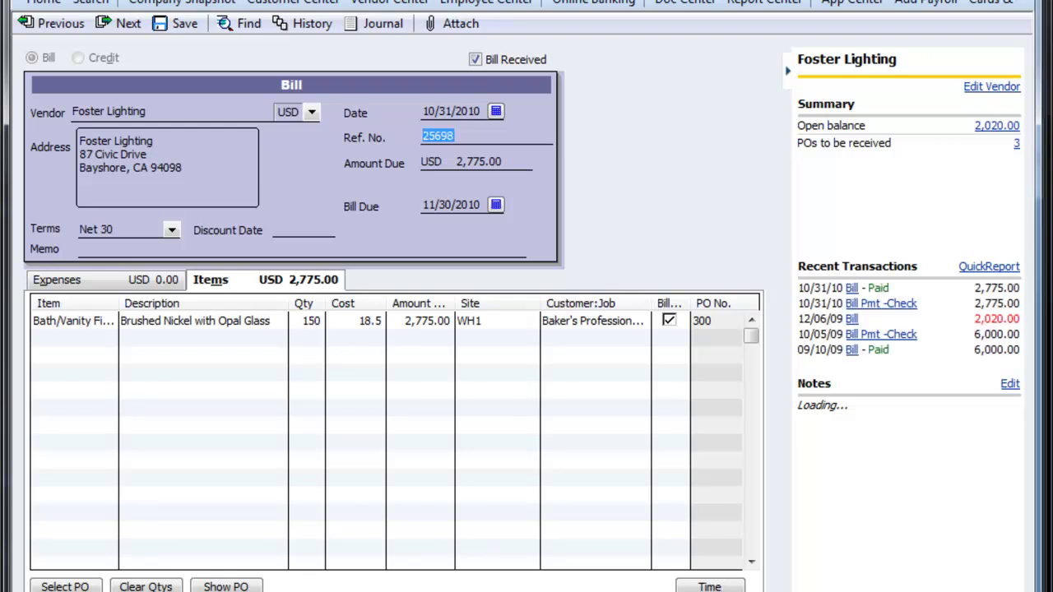
key("Tab")
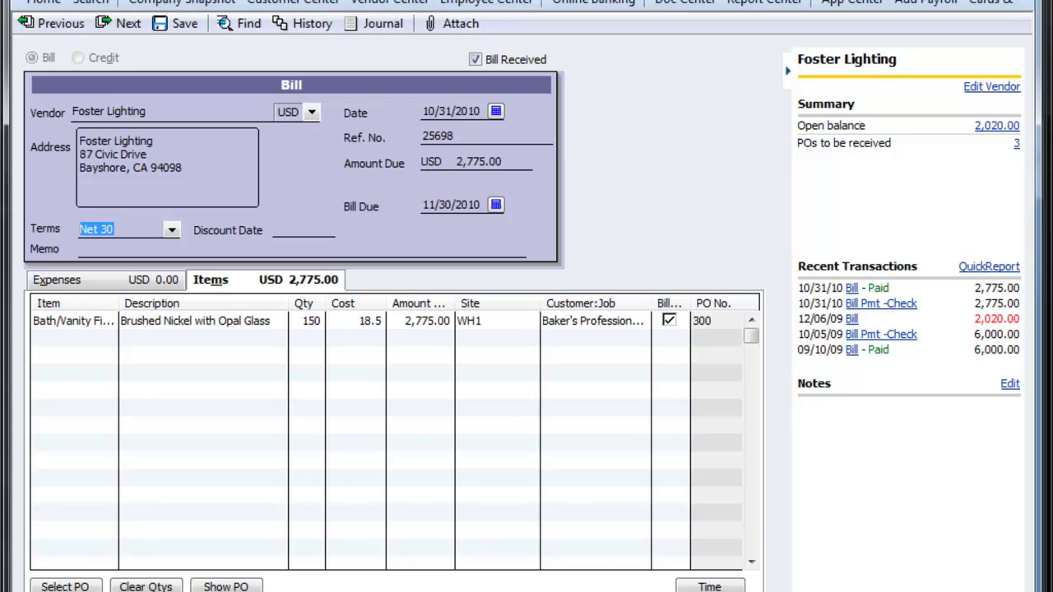
Widen the Item and Qty columns of the bill and select the received line's quantity
left_click_drag(120, 303, 134, 302)
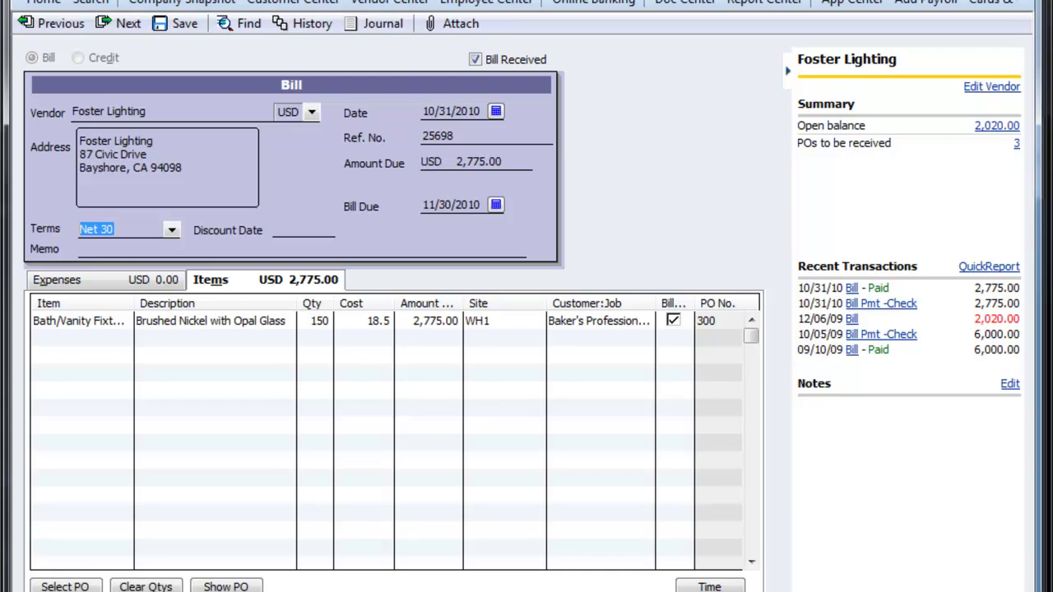
left_click(312, 320)
key("Tab")
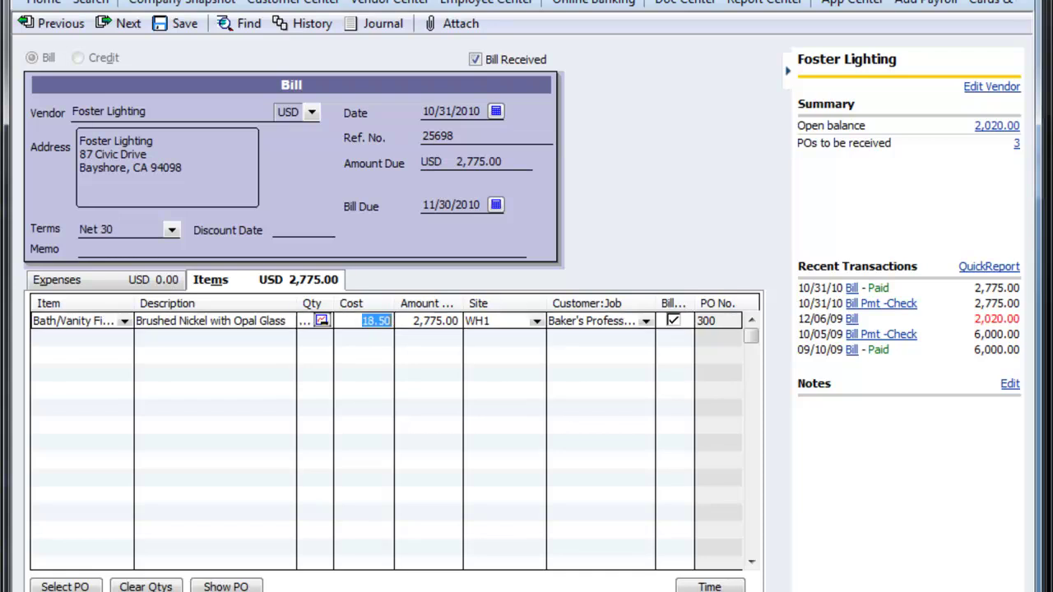
left_click_drag(333, 303, 373, 303)
left_click(344, 321)
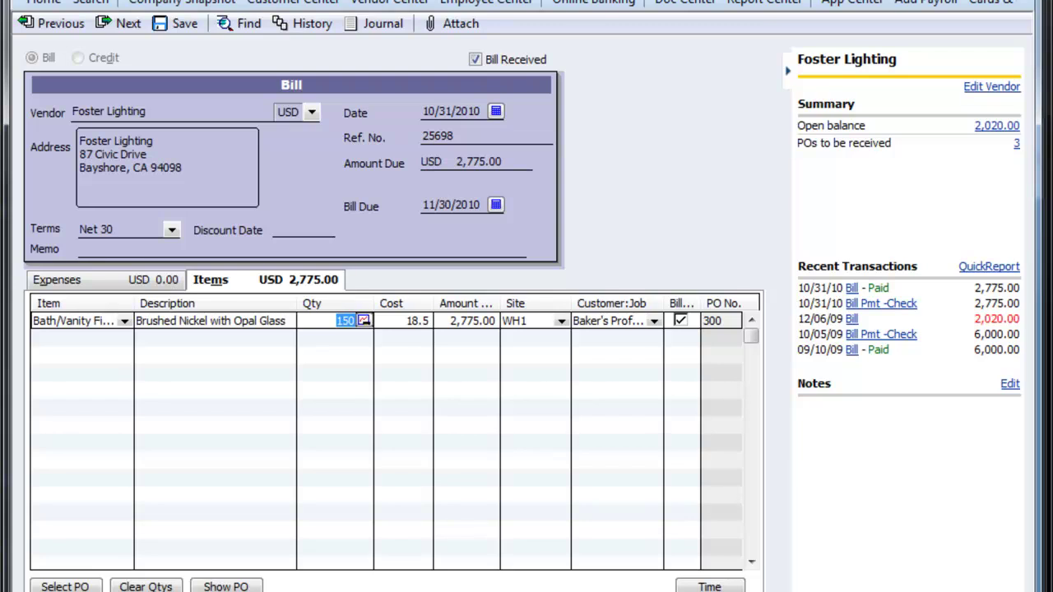
Try a partial receipt of 85 units on the bill line, and restore the quantity to 150
type("85")
key("Tab")
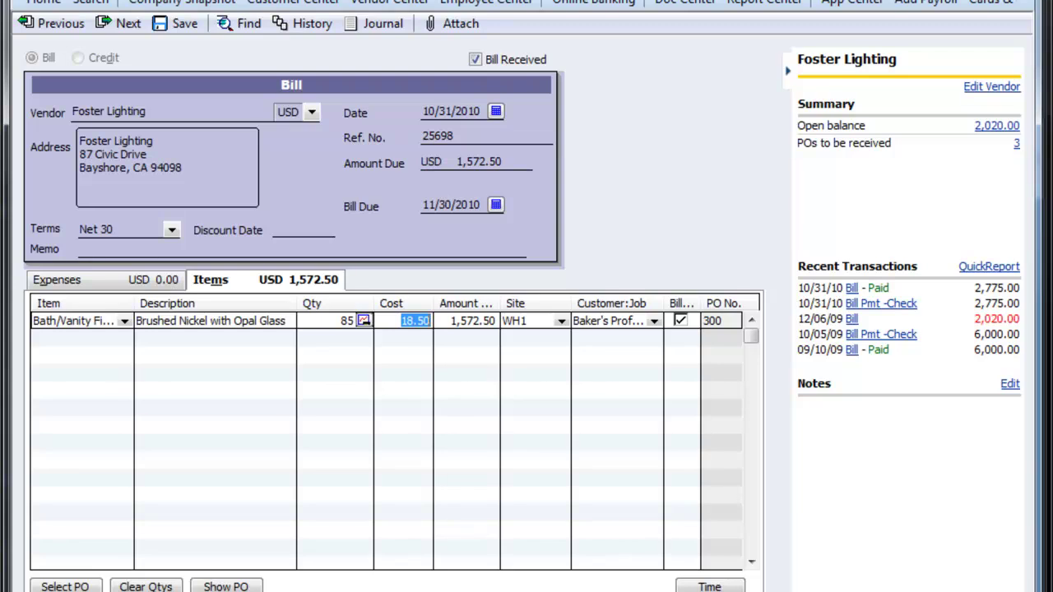
key("shift+Tab")
type("150")
key("Tab")
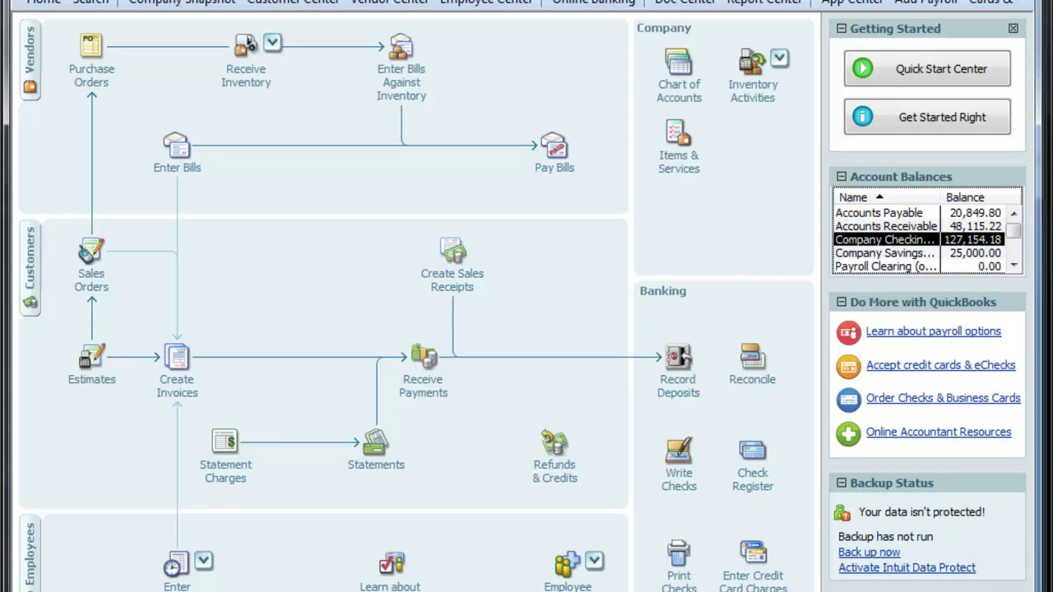
Run the Open Sales Orders by Customer report and open the 10/31/2010 sales order for Baker's Professional Lighting, Store #05
left_click(676, 0)
mouse_move(702, 190)
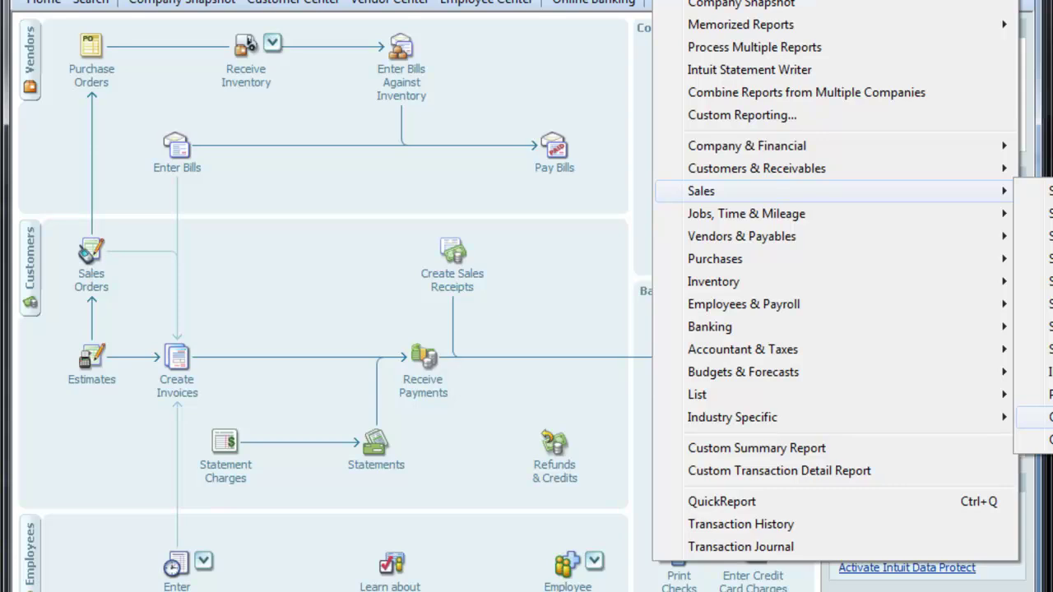
key("Return")
left_click(641, 299)
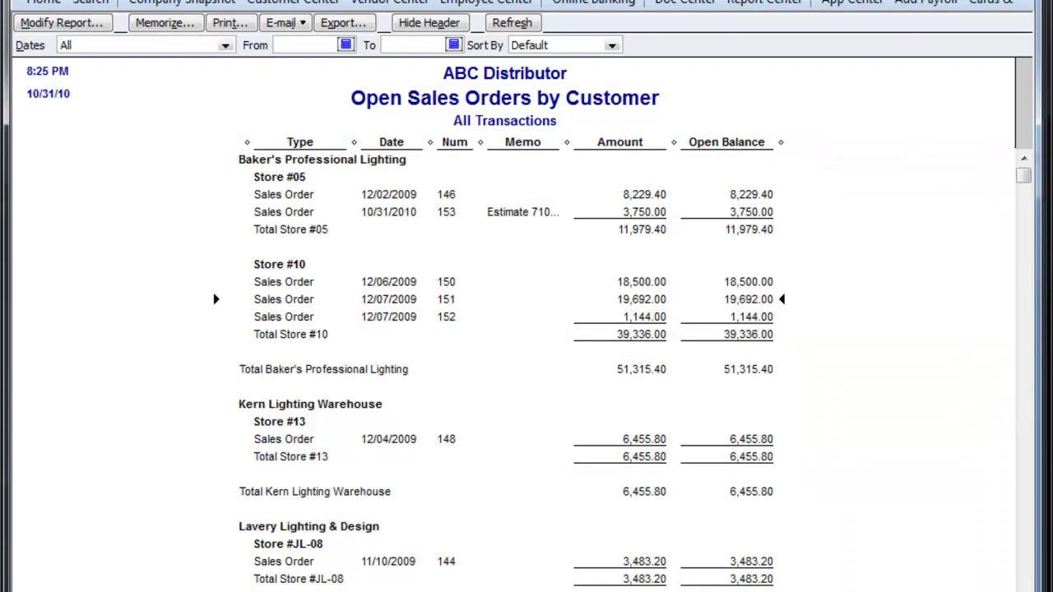
double_click(642, 212)
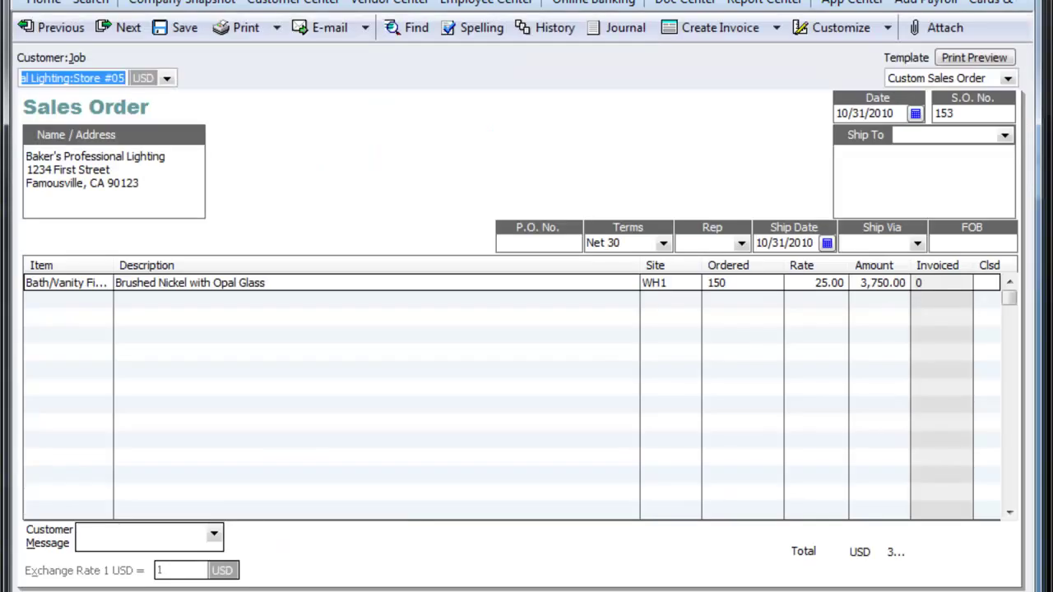
Look over the documents that can be created from the sales order, and preview its packing slip
left_click(777, 28)
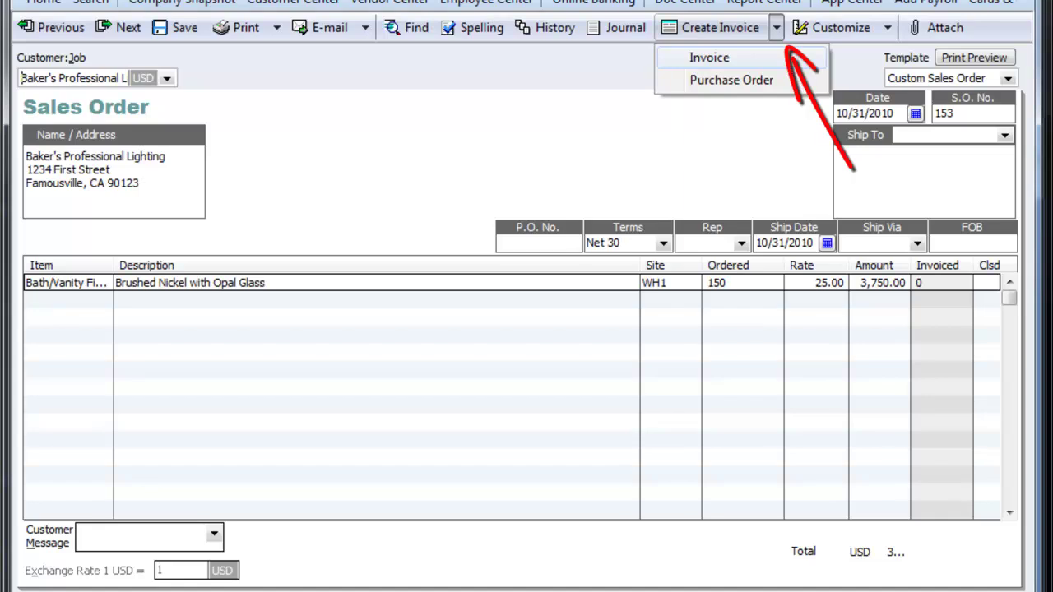
key("Escape")
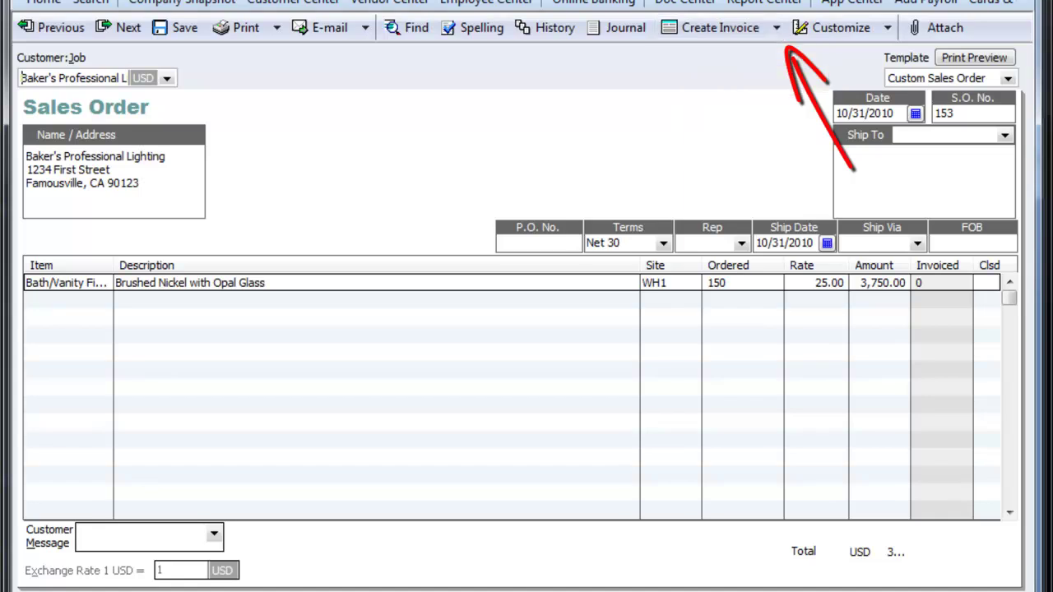
left_click(277, 28)
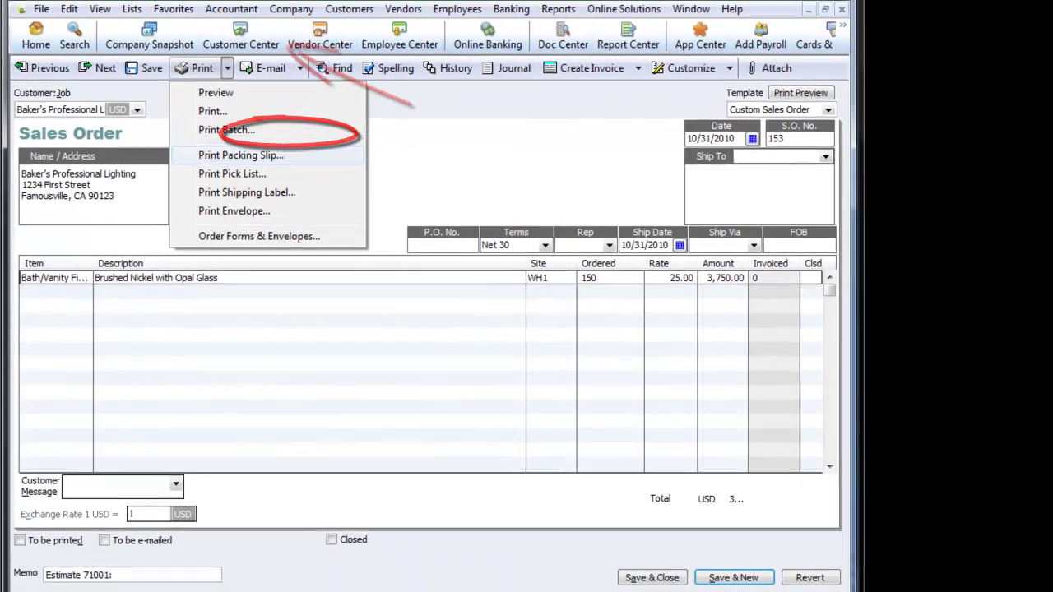
left_click(293, 134)
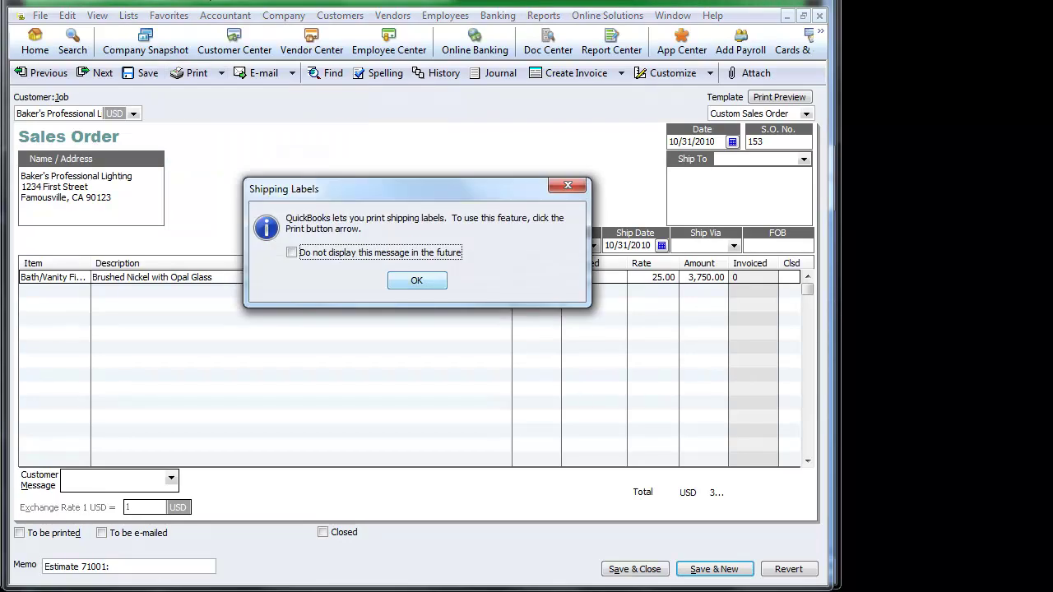
key("Return")
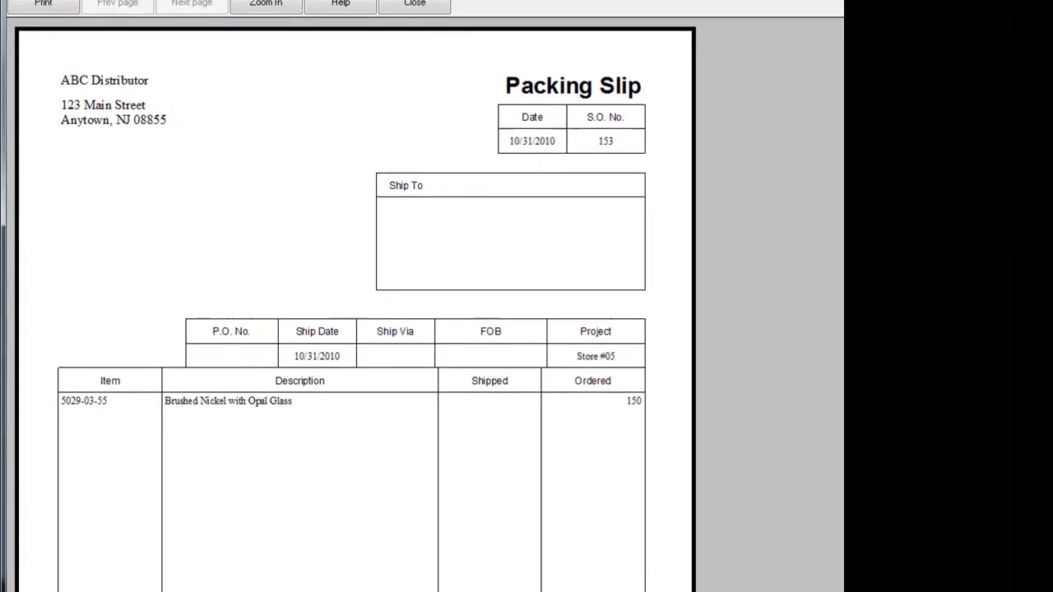
left_click(417, 8)
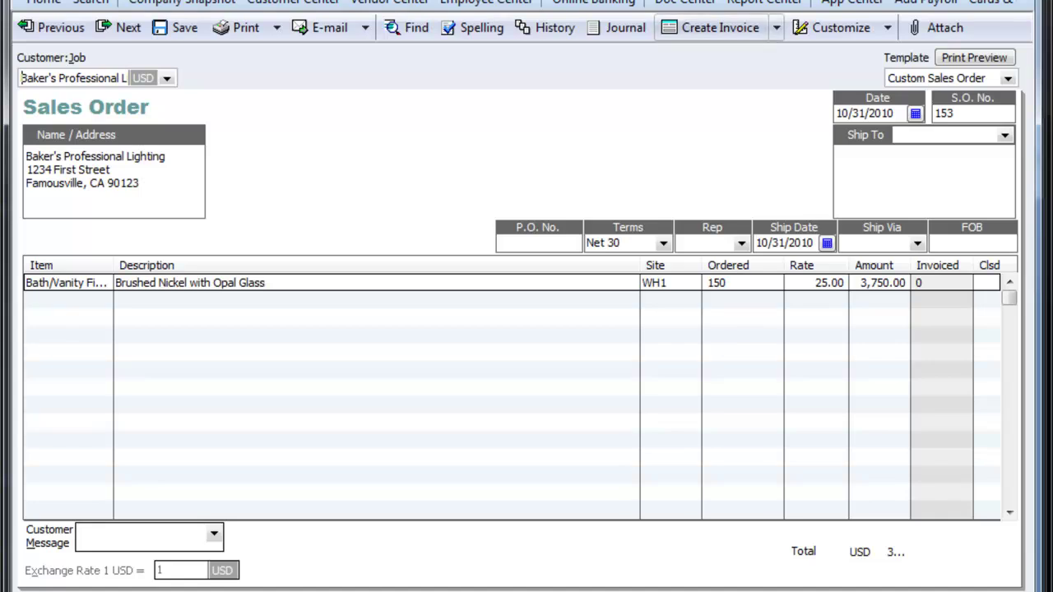
Start an invoice from the sales order for selected items
left_click(720, 27)
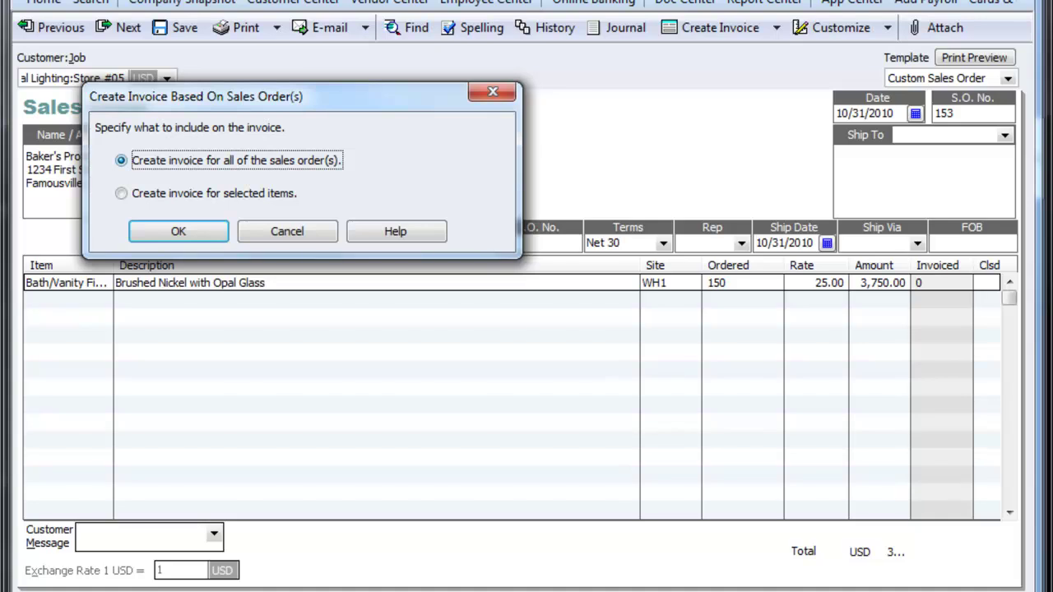
left_click(122, 194)
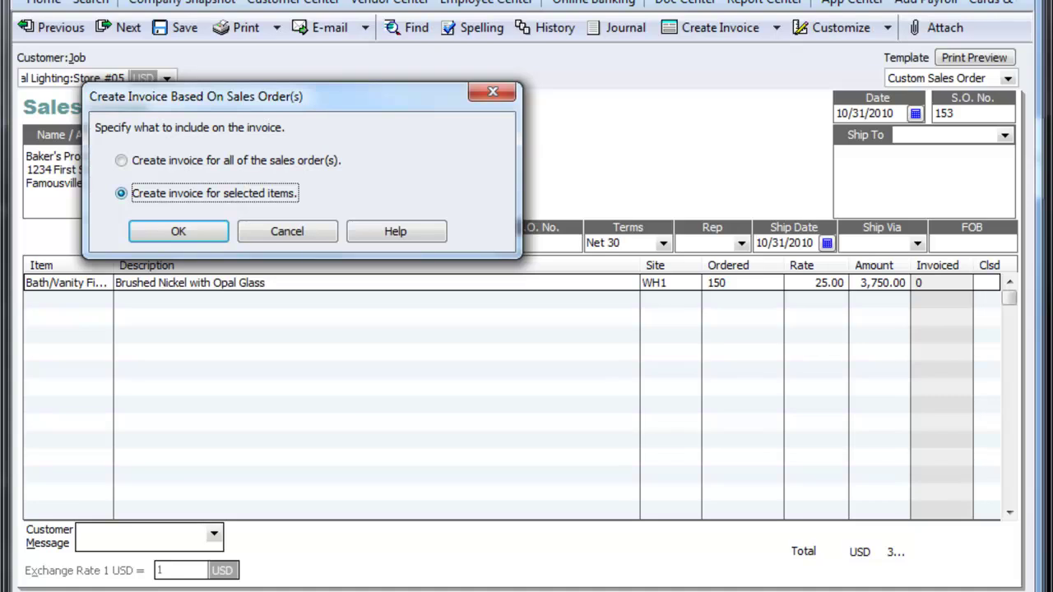
key("Return")
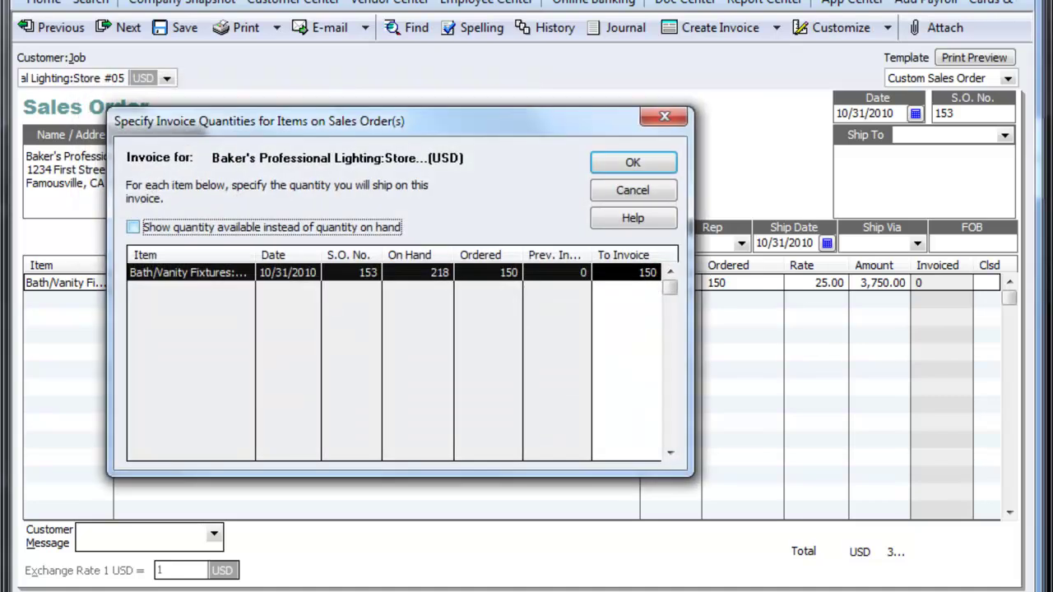
Try 85 as the fixture's quantity to invoice, set it back to 150, and create the invoice
left_click(648, 272)
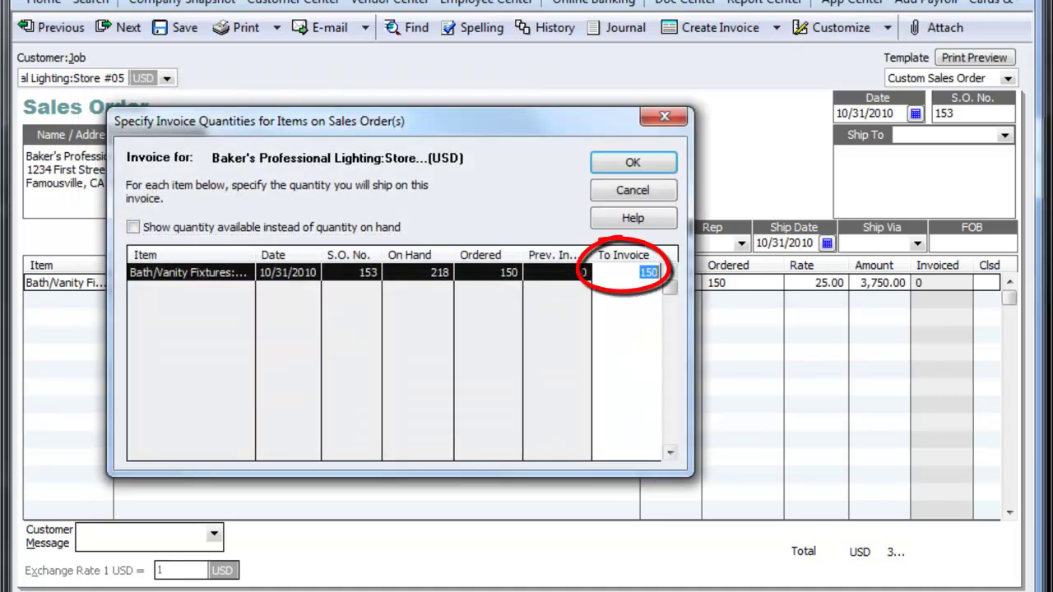
type("85")
key("Tab")
left_click(648, 273)
type("150")
key("Tab")
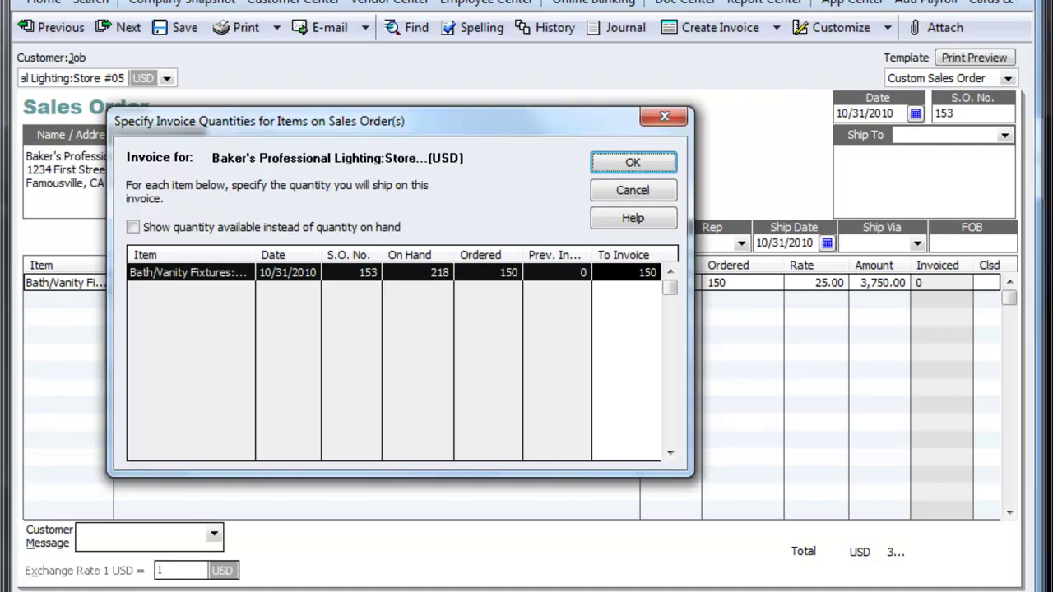
key("Return")
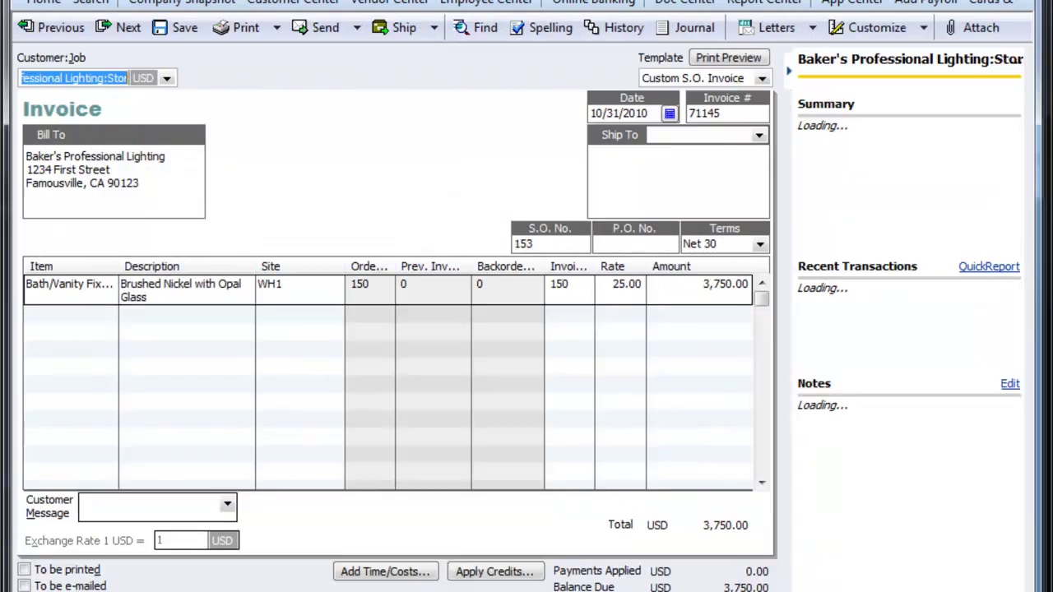
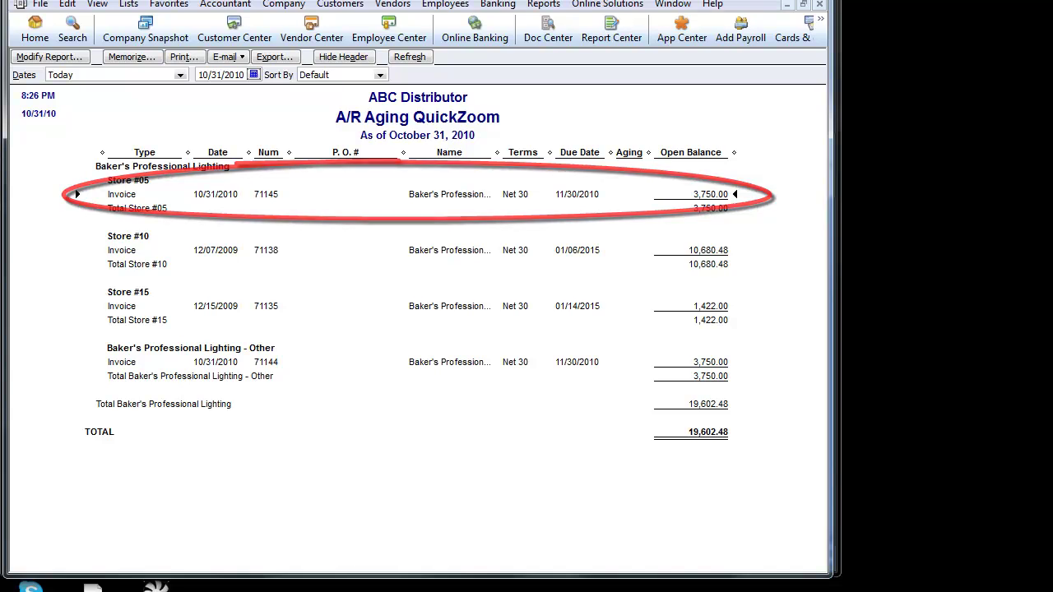
Return to the home page and enter a received payment of 3750.00 from Baker's Professional Lighting
left_click(34, 30)
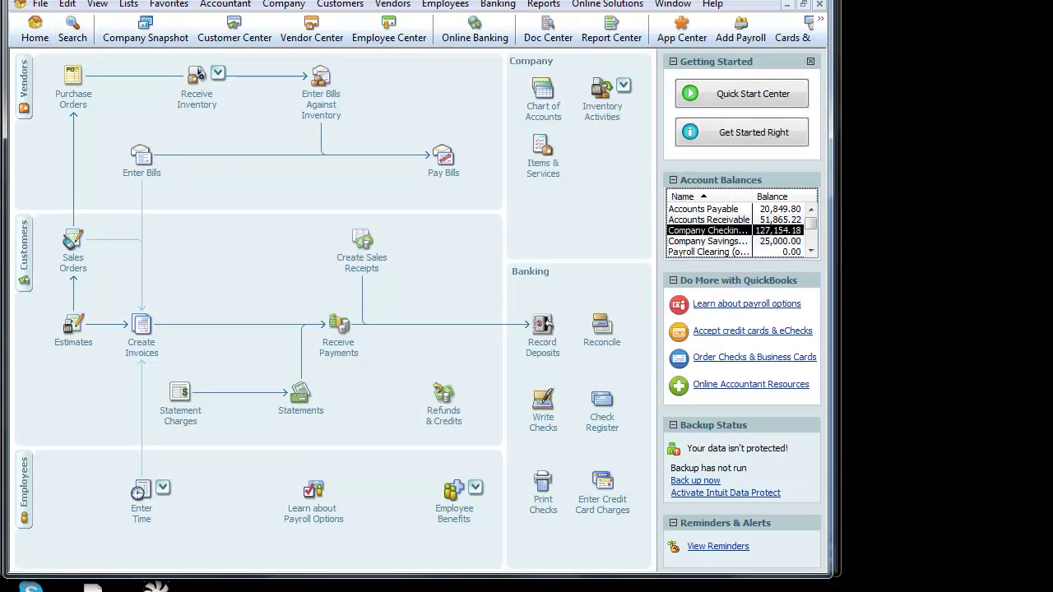
left_click(338, 344)
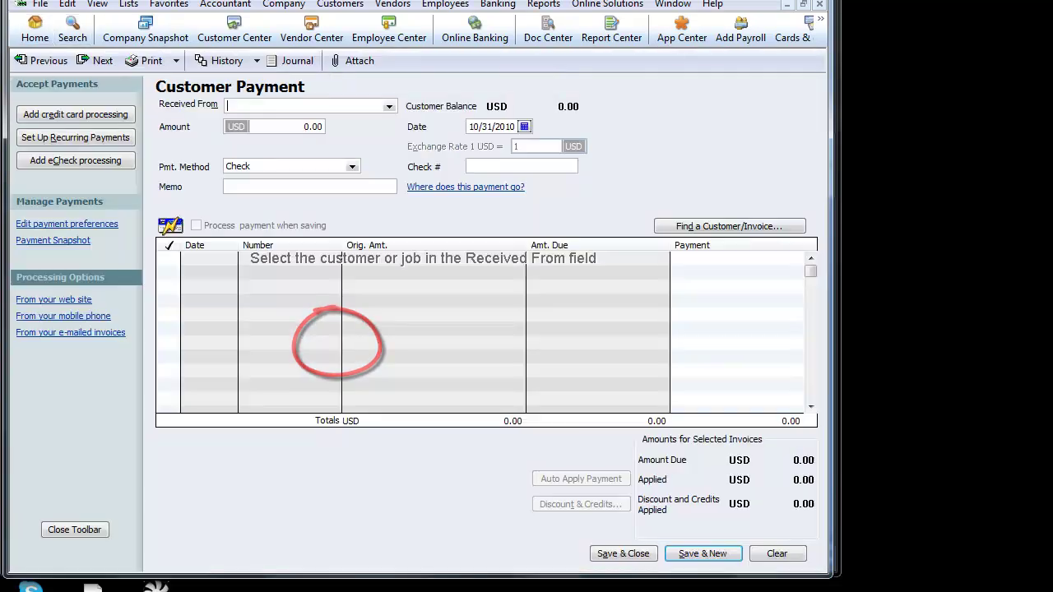
left_click(389, 106)
left_click(340, 132)
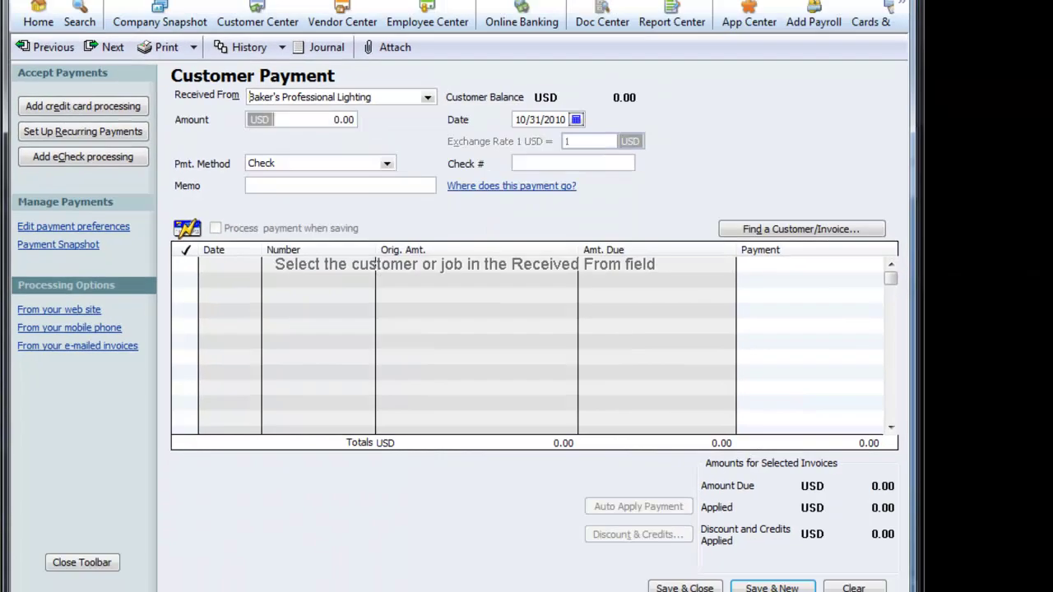
key("Tab")
type("3750.00")
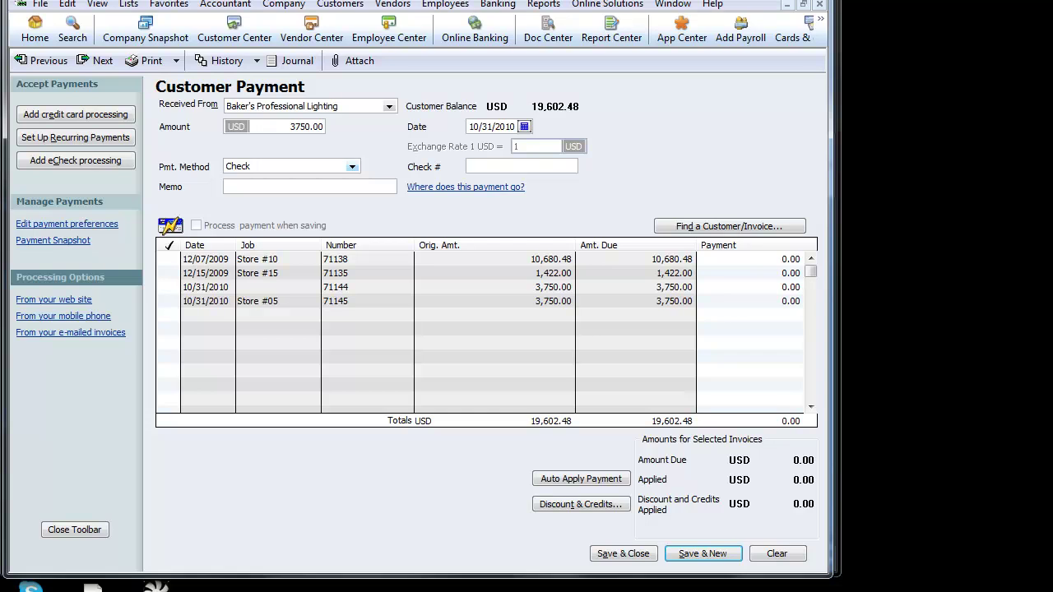
Keep Check as the payment method, review the payment applied to invoice 71144, and save and close the payment
left_click(353, 167)
left_click(352, 167)
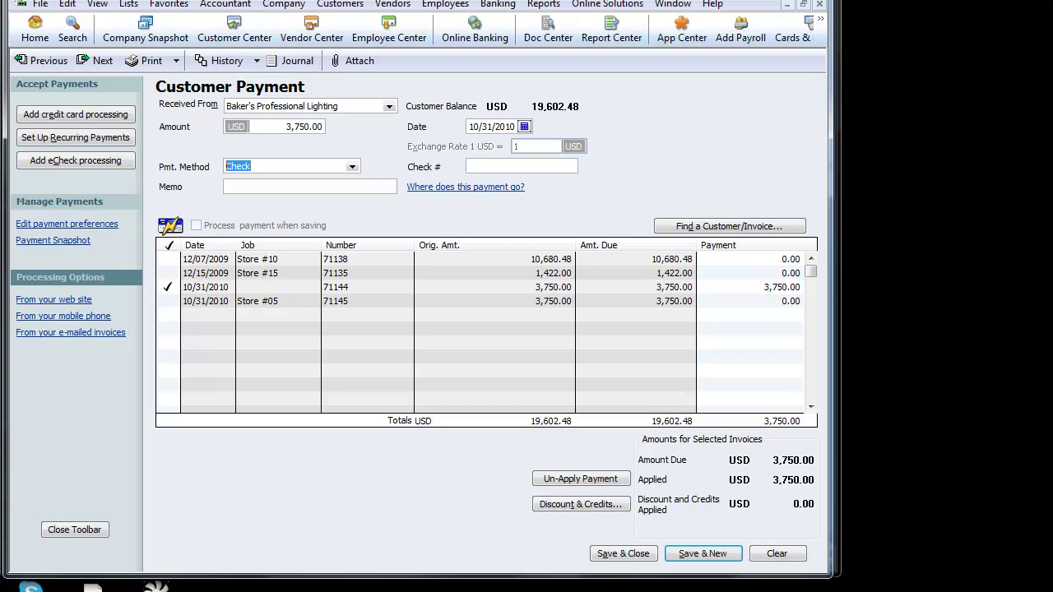
left_click(781, 287)
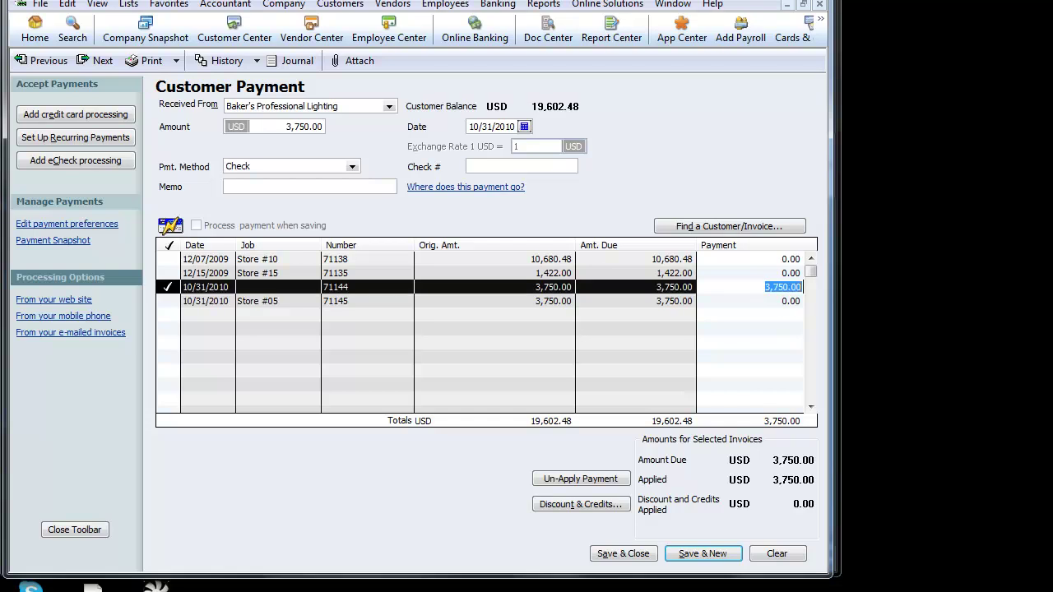
left_click(623, 553)
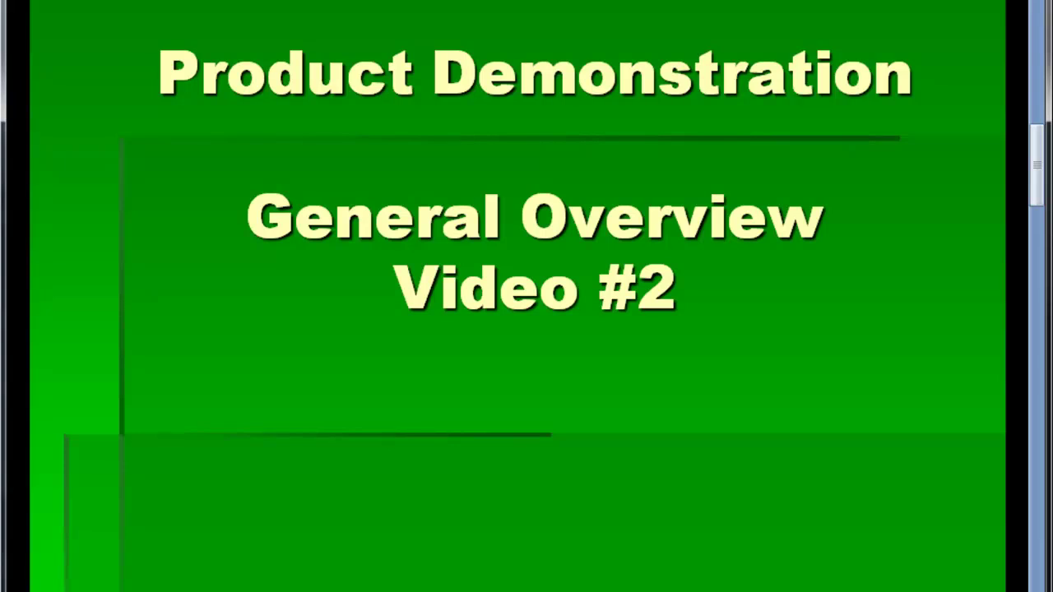
key("Page_Down")
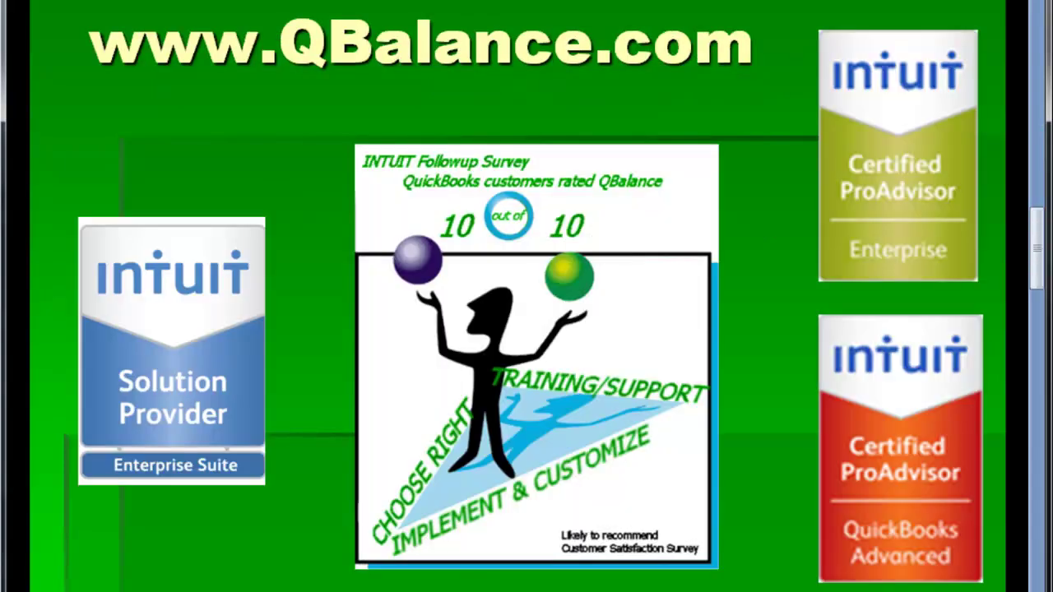